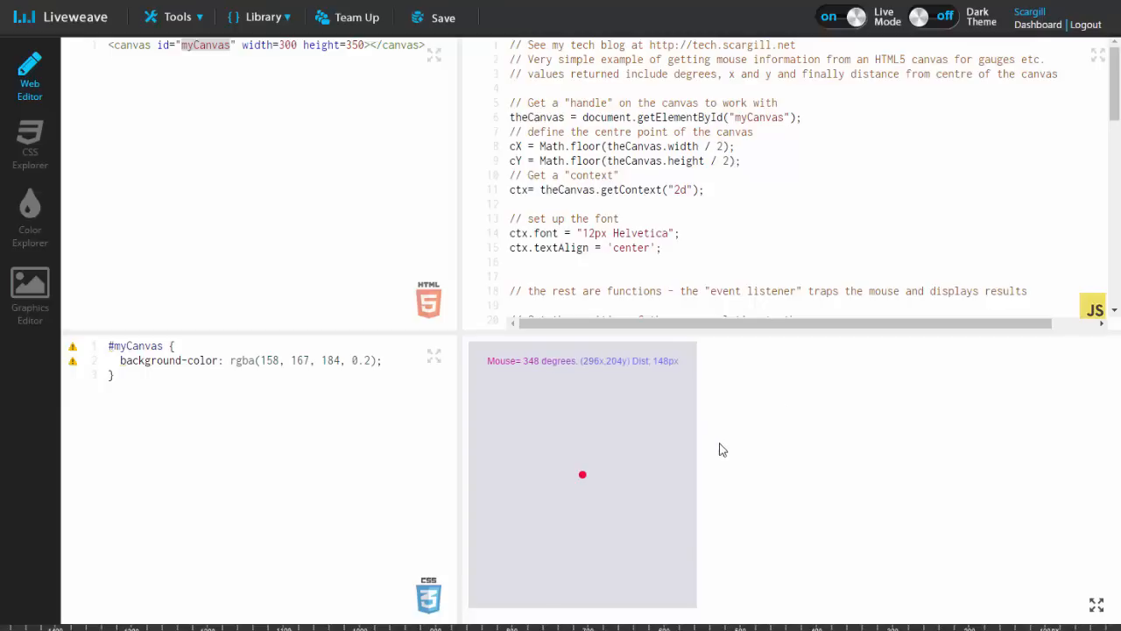
{"action": "left_click", "coordinate": [474, 351]}
{"action": "left_click_drag", "start_coordinate": [539, 329], "coordinate": [534, 352]}
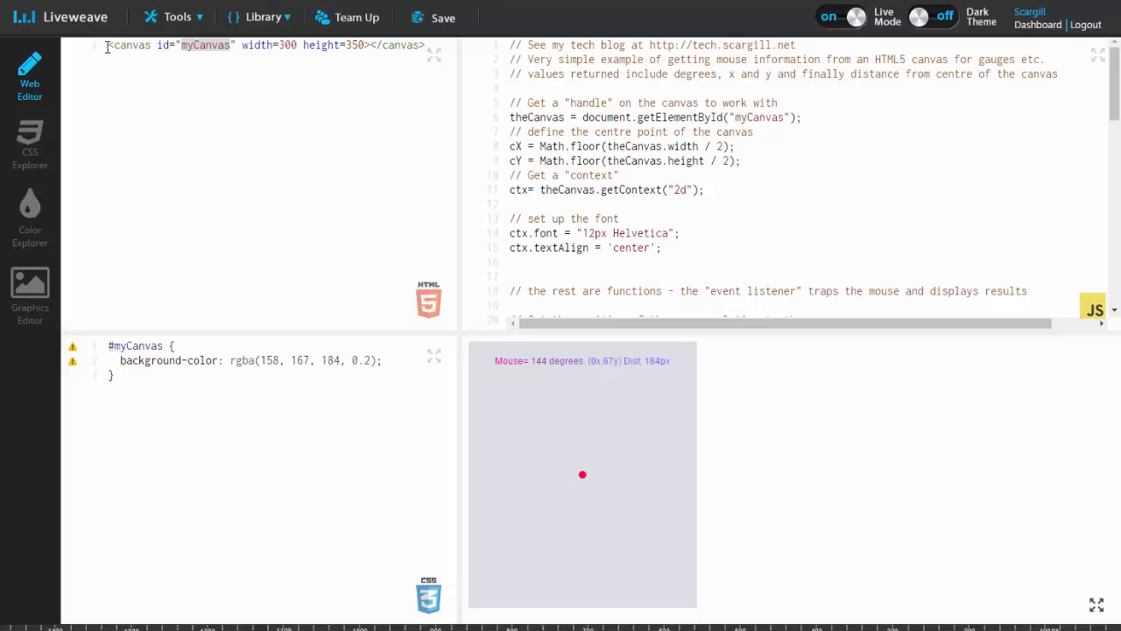
{"action": "left_click_drag", "start_coordinate": [107, 45], "coordinate": [231, 51]}
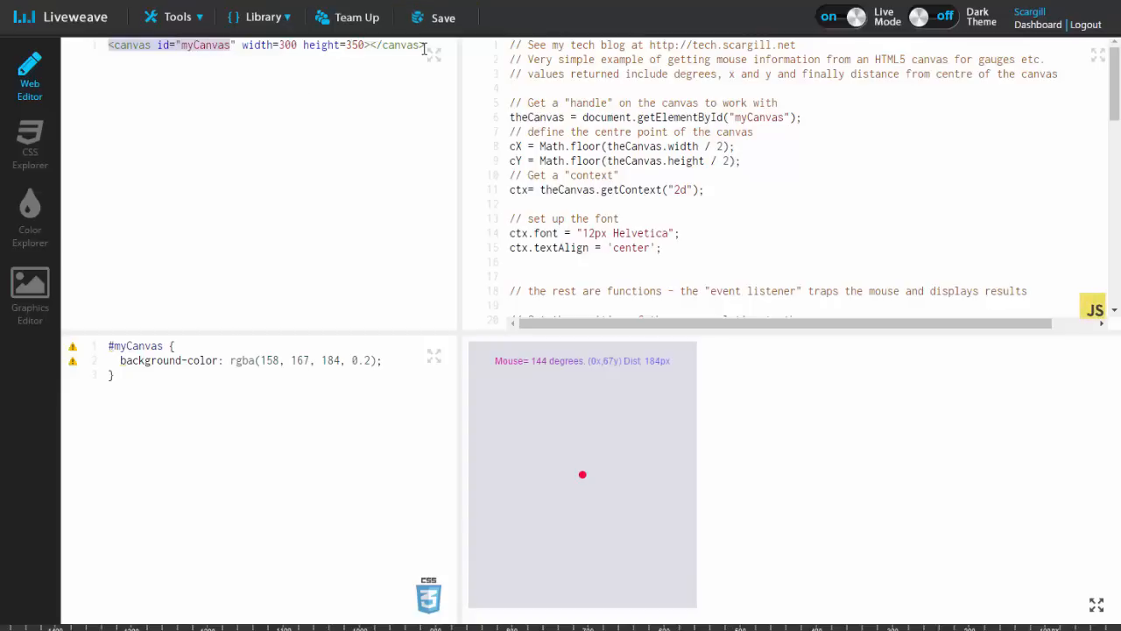
{"action": "left_click_drag", "start_coordinate": [425, 44], "coordinate": [113, 49]}
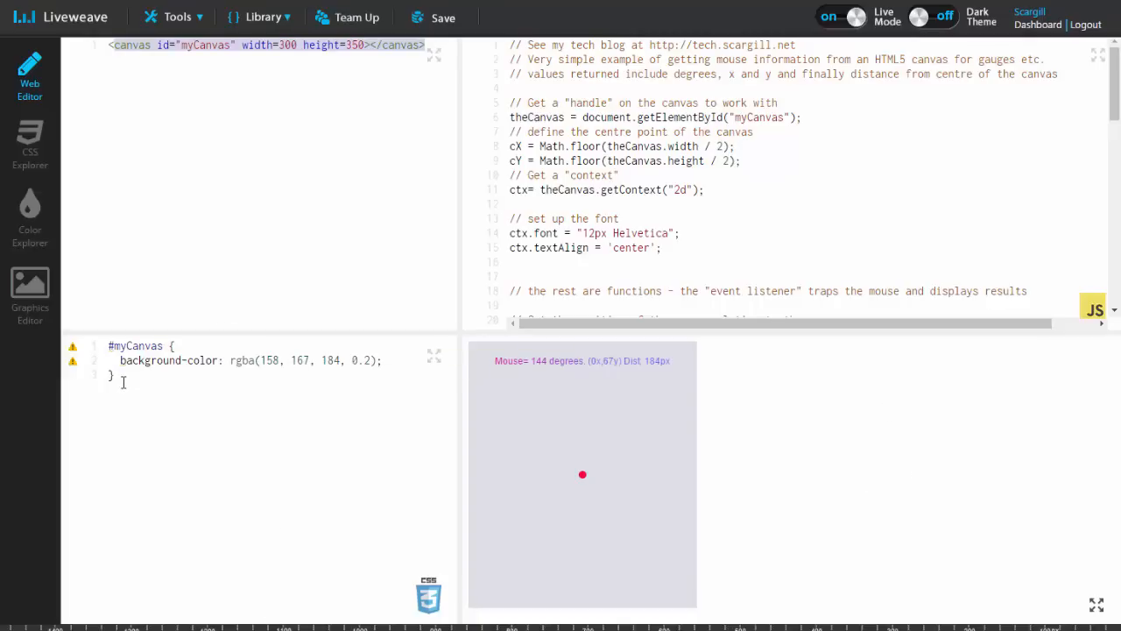
{"action": "left_click_drag", "start_coordinate": [165, 345], "coordinate": [107, 345]}
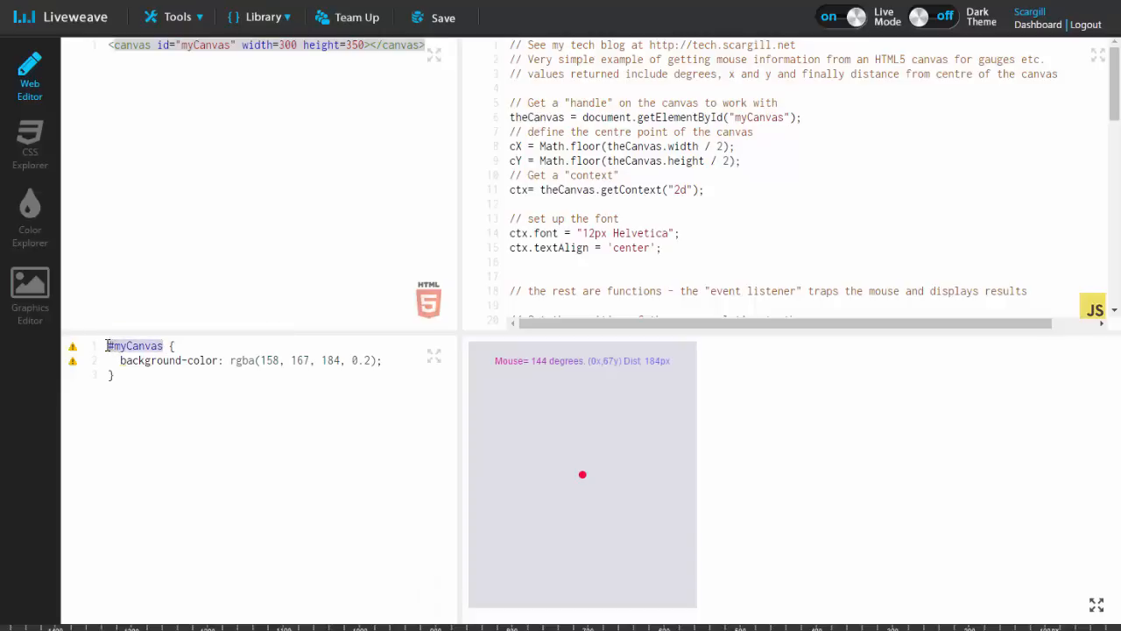
{"action": "left_click", "coordinate": [132, 403]}
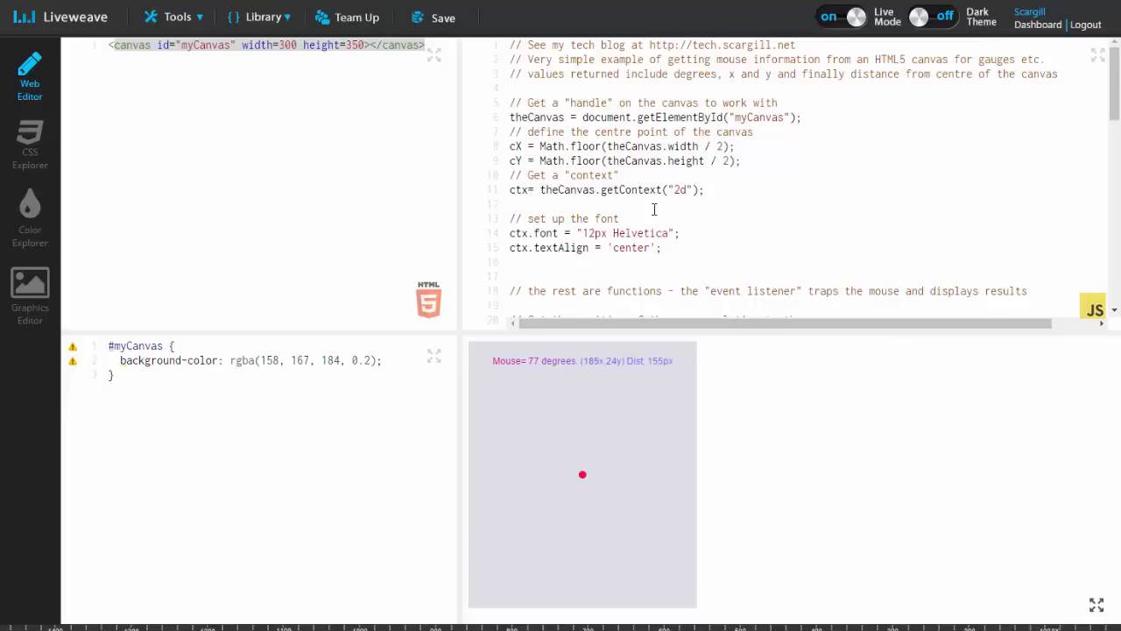
{"action": "mouse_move", "coordinate": [1114, 97]}
{"action": "left_mouse_down"}
{"action": "mouse_move", "coordinate": [1115, 262]}
{"action": "mouse_move", "coordinate": [1115, 52]}
{"action": "left_mouse_up"}
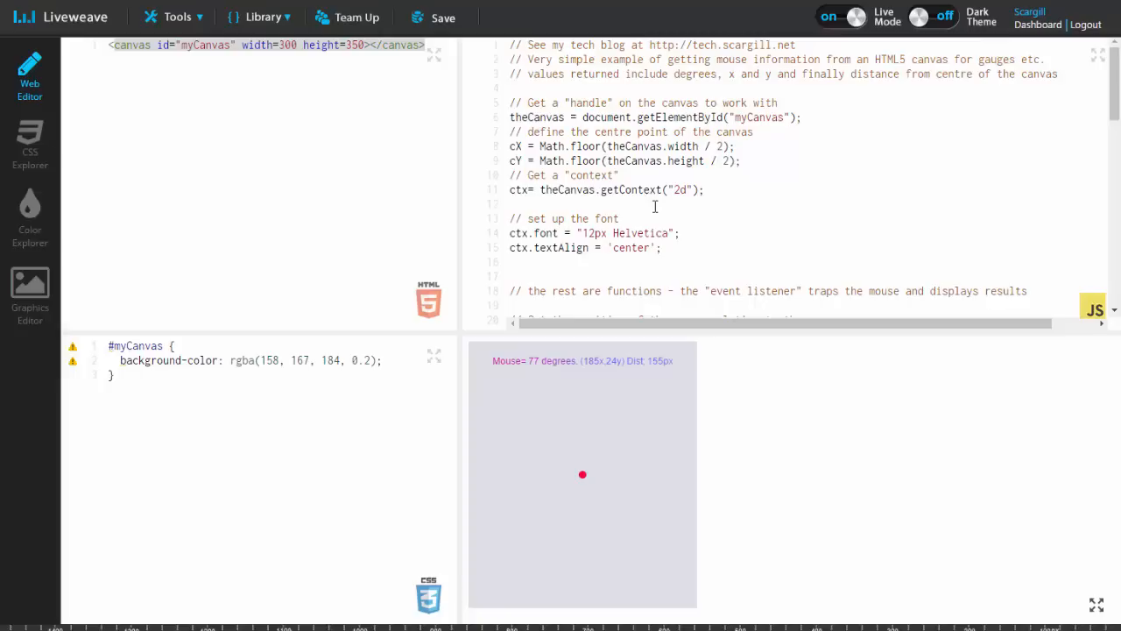
- Change the canvas width attribute from 300 to 350 so the preview canvas is square
{"action": "left_click", "coordinate": [289, 44]}
{"action": "type", "text": "5"}
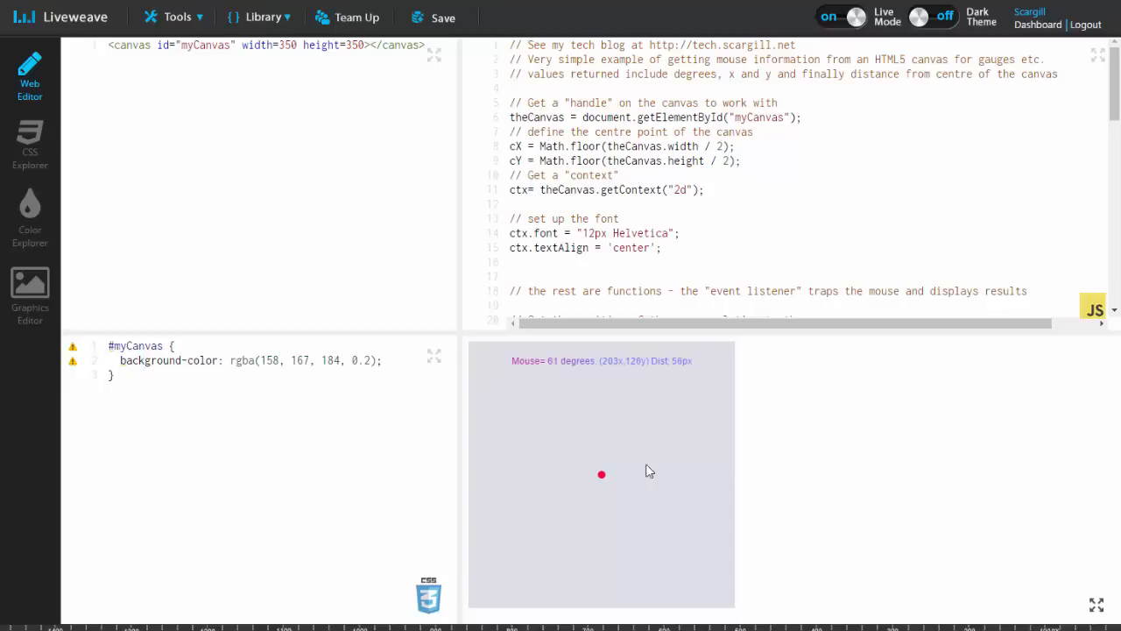
{"action": "key", "text": "BackSpace"}
{"action": "type", "text": "5"}
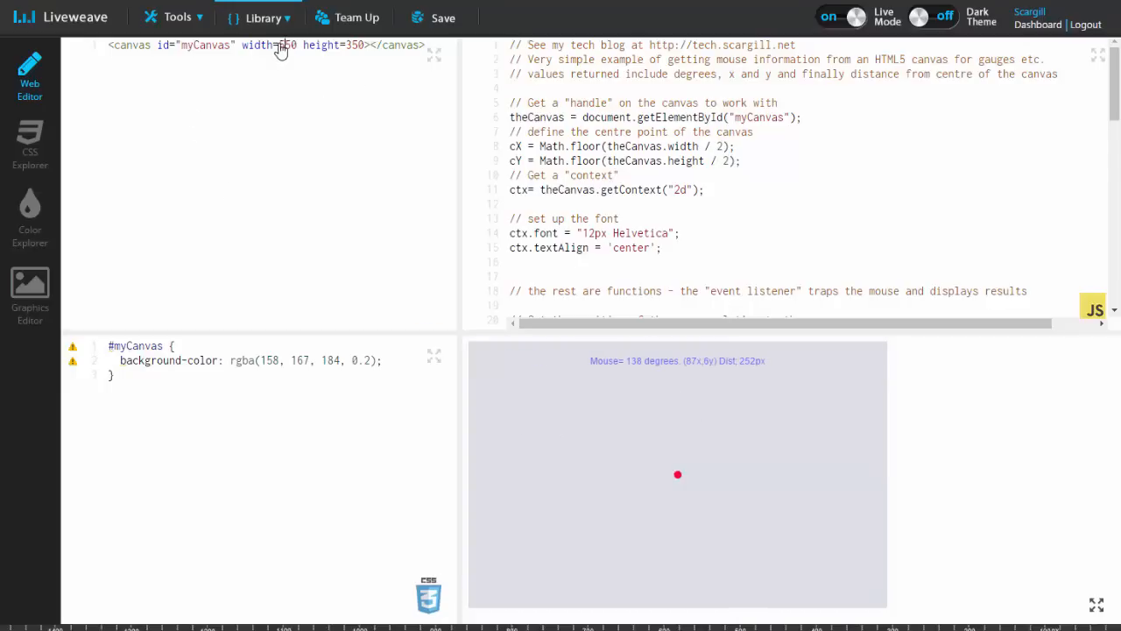
{"action": "key", "text": "BackSpace"}
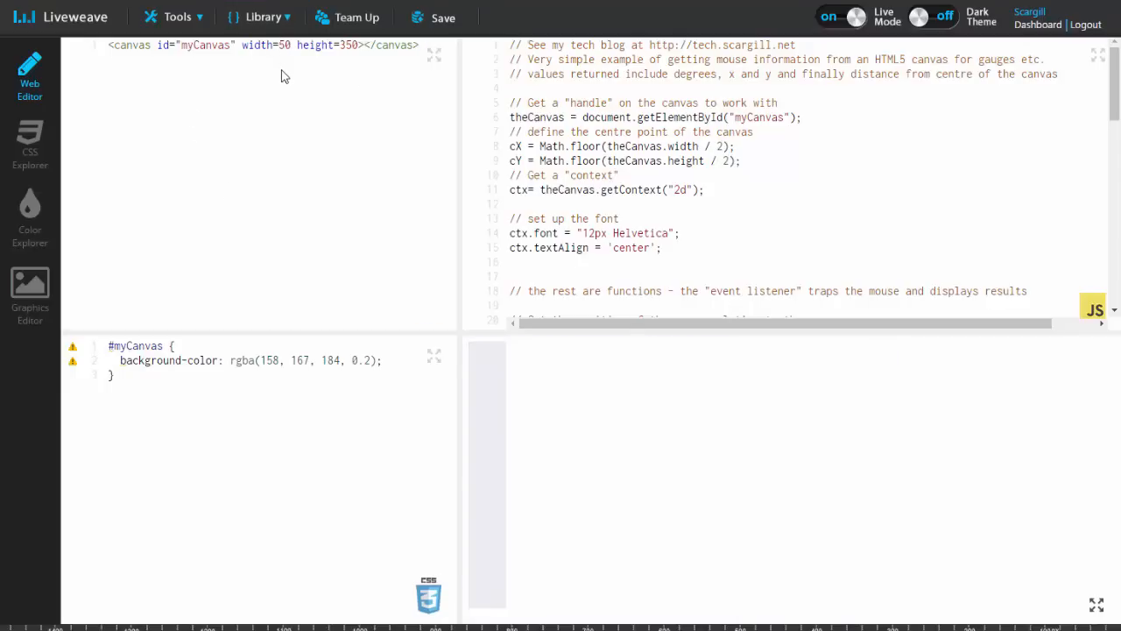
{"action": "type", "text": "3"}
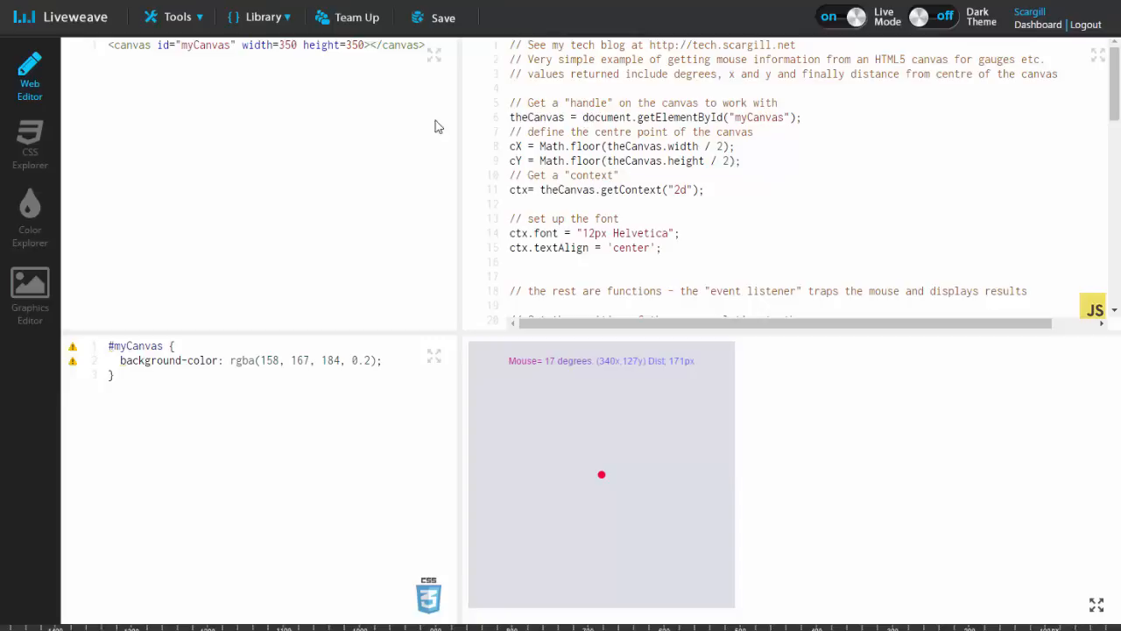
{"action": "left_click_drag", "start_coordinate": [231, 45], "coordinate": [181, 44]}
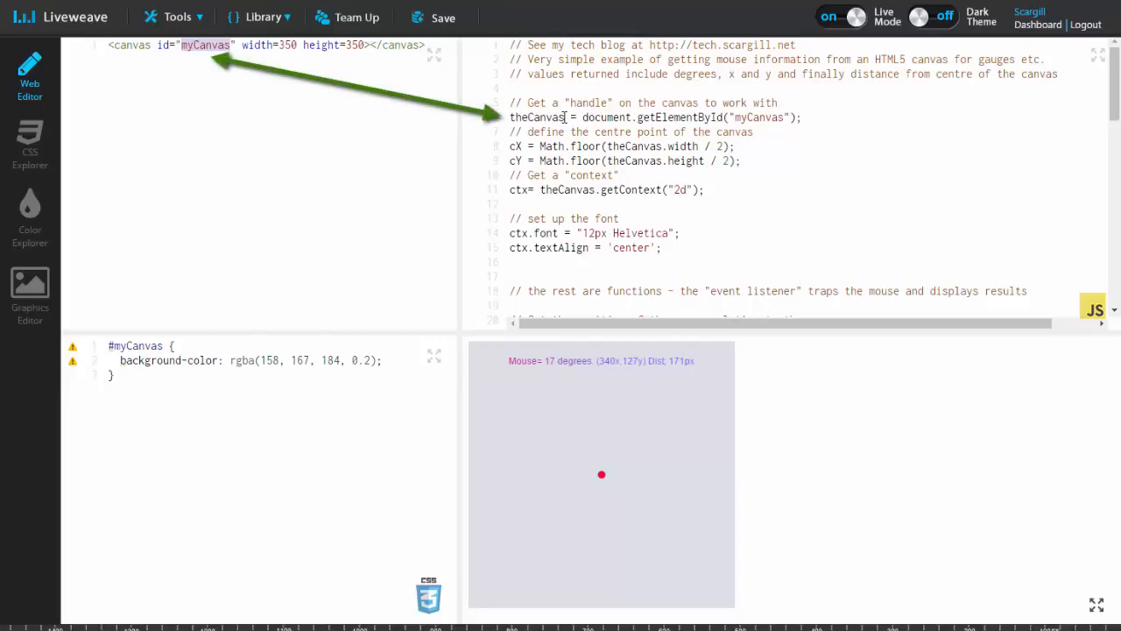
{"action": "left_click_drag", "start_coordinate": [566, 117], "coordinate": [510, 117]}
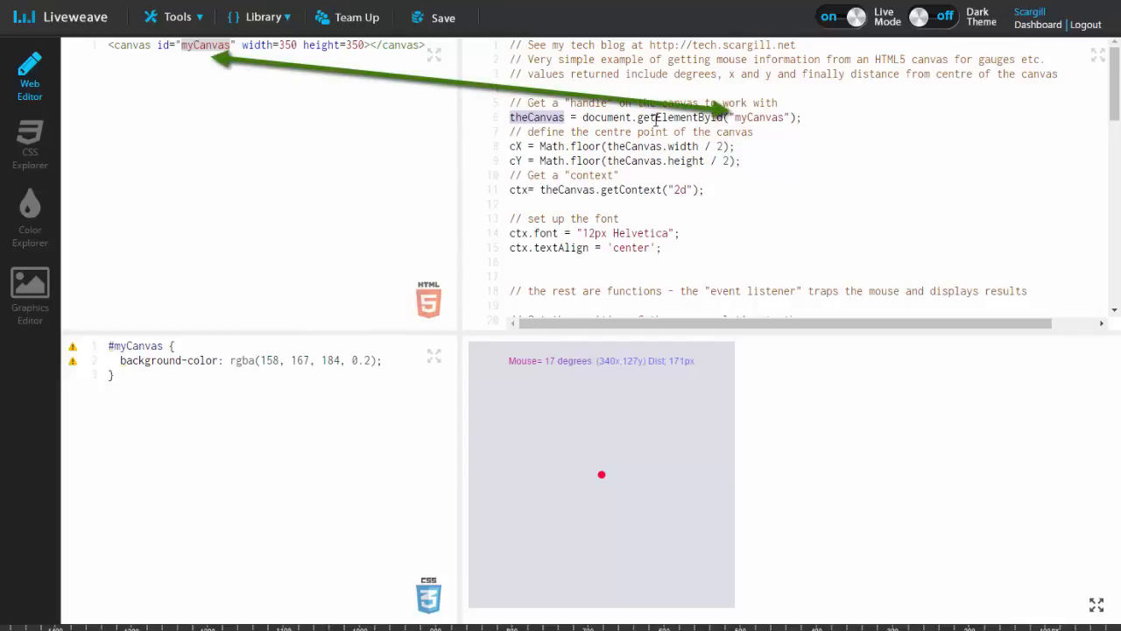
{"action": "left_click", "coordinate": [797, 116]}
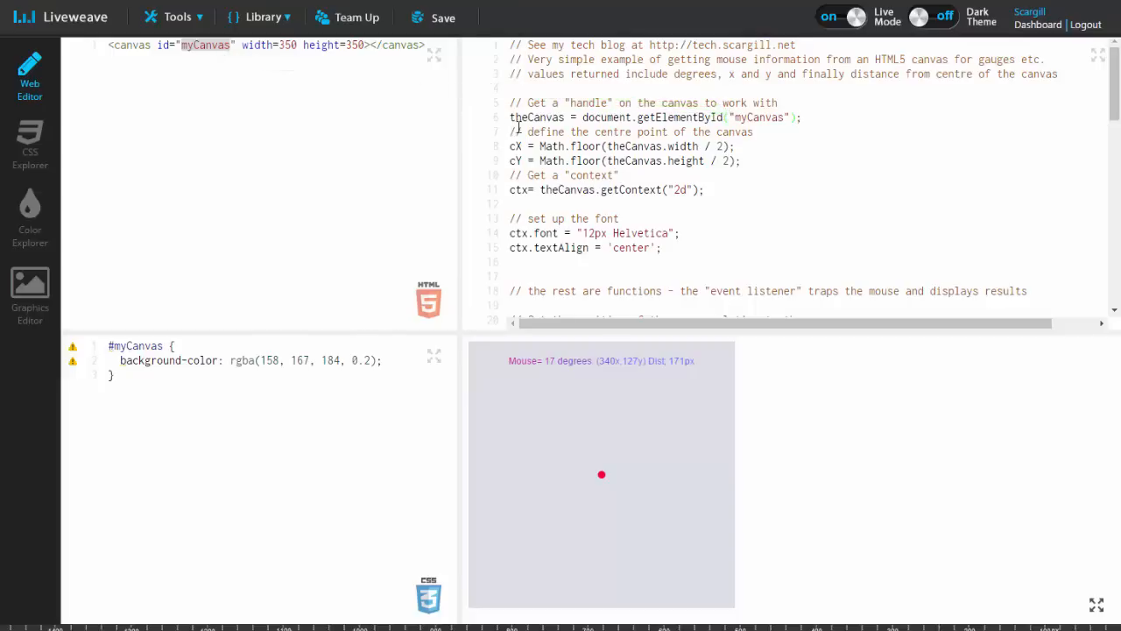
{"action": "left_click_drag", "start_coordinate": [568, 117], "coordinate": [510, 116]}
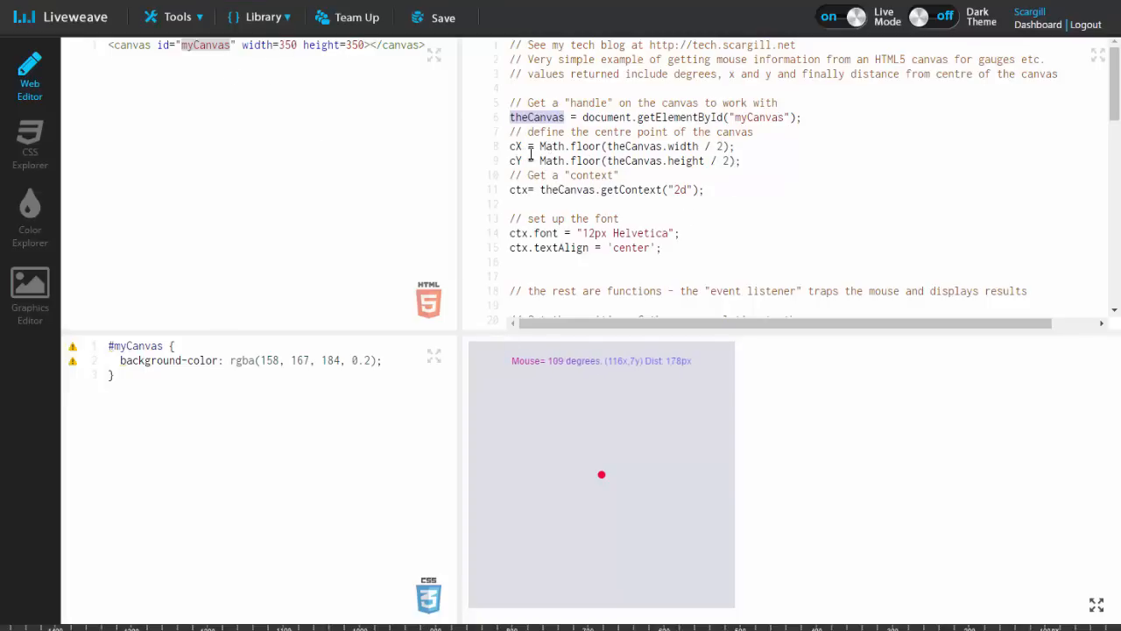
{"action": "left_click", "coordinate": [664, 147]}
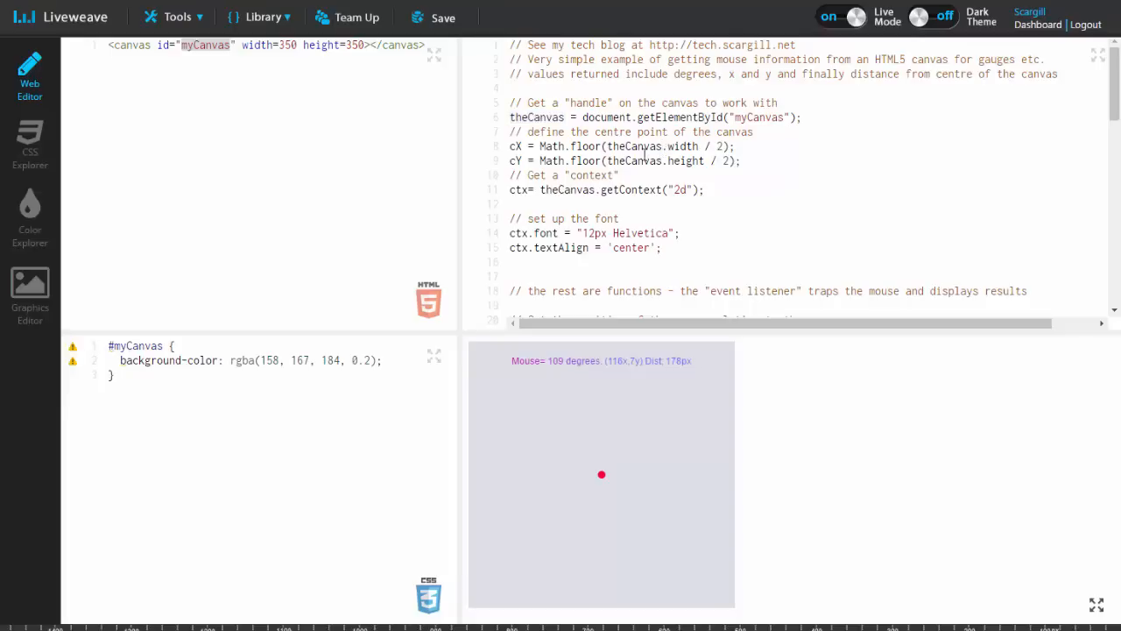
{"action": "left_click_drag", "start_coordinate": [699, 147], "coordinate": [633, 147]}
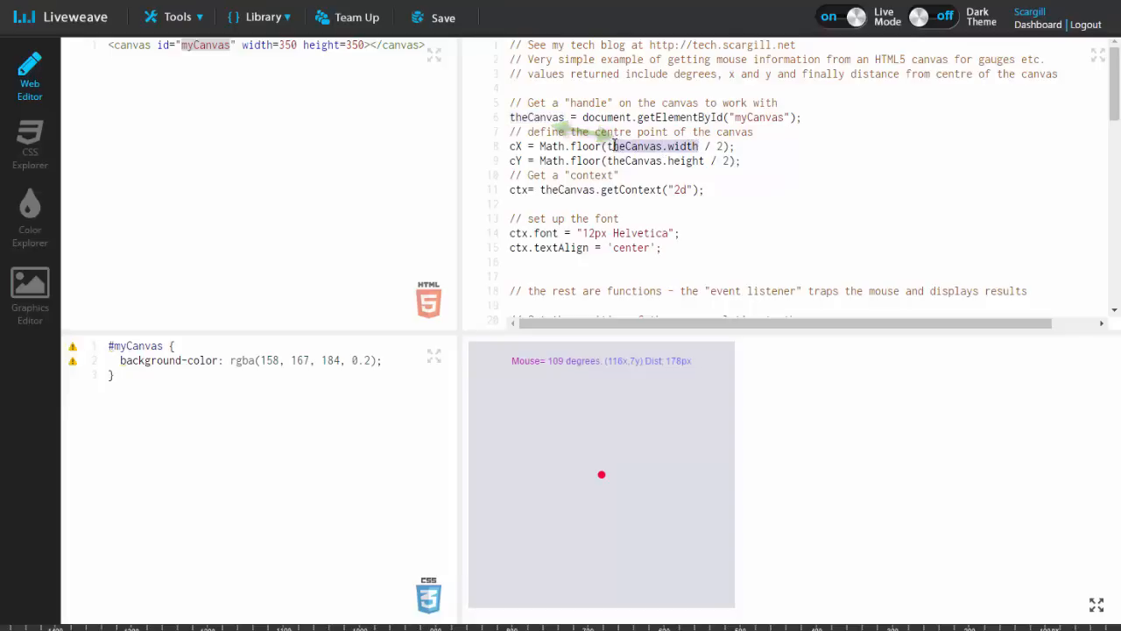
{"action": "left_click", "coordinate": [700, 162]}
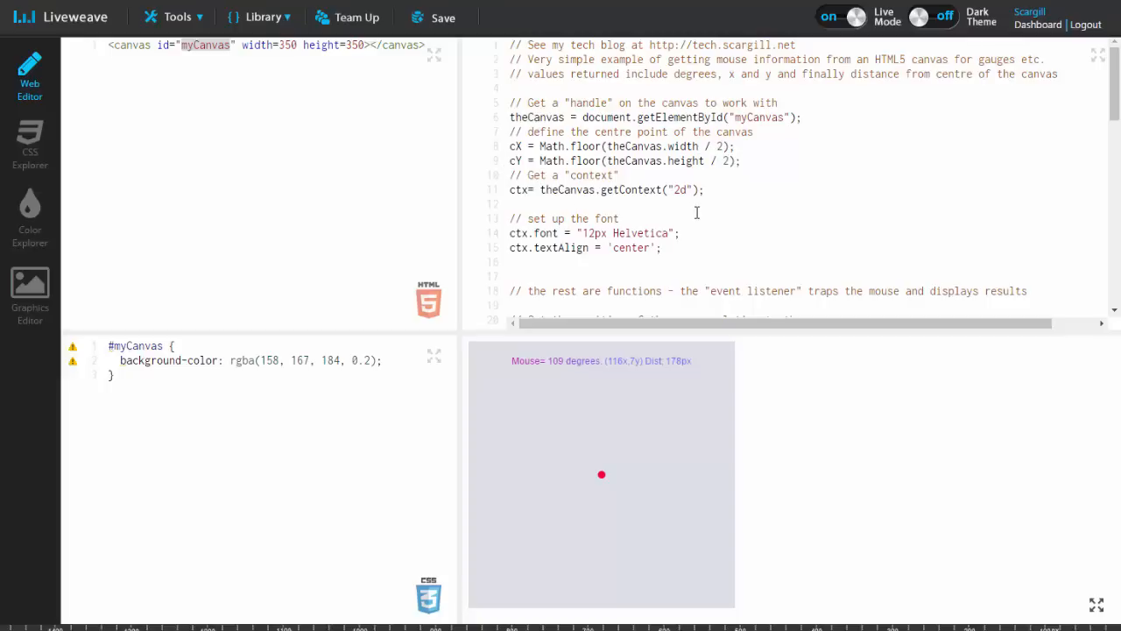
{"action": "left_click_drag", "start_coordinate": [709, 189], "coordinate": [510, 190]}
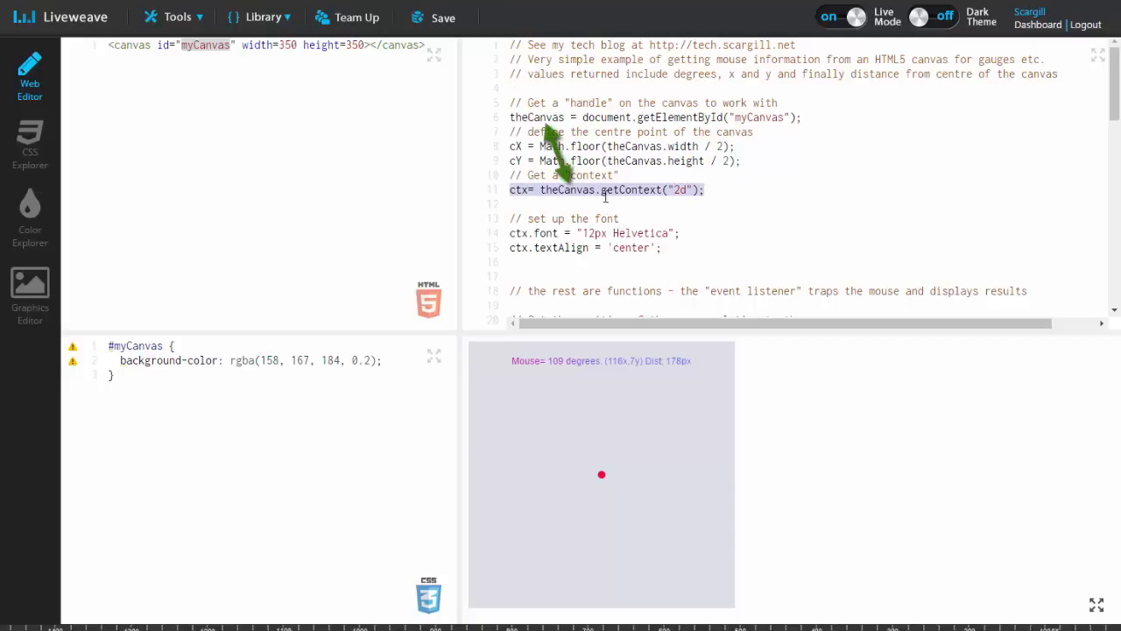
{"action": "left_click", "coordinate": [529, 191]}
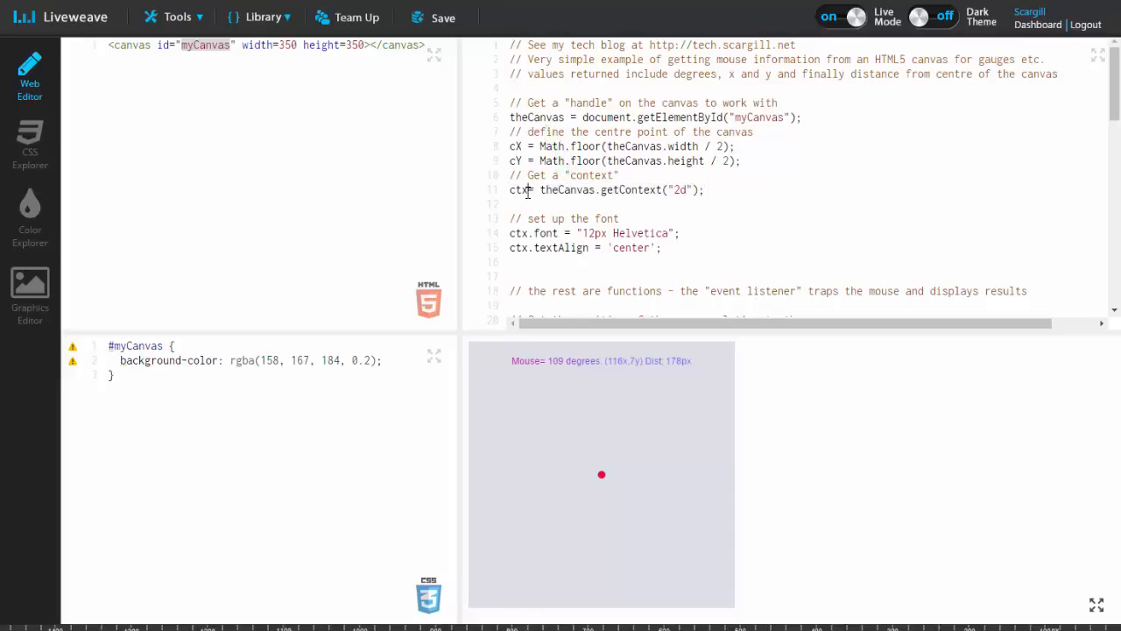
{"action": "left_click_drag", "start_coordinate": [529, 191], "coordinate": [510, 191]}
{"action": "left_click_drag", "start_coordinate": [597, 189], "coordinate": [542, 187]}
{"action": "left_click_drag", "start_coordinate": [563, 117], "coordinate": [510, 117]}
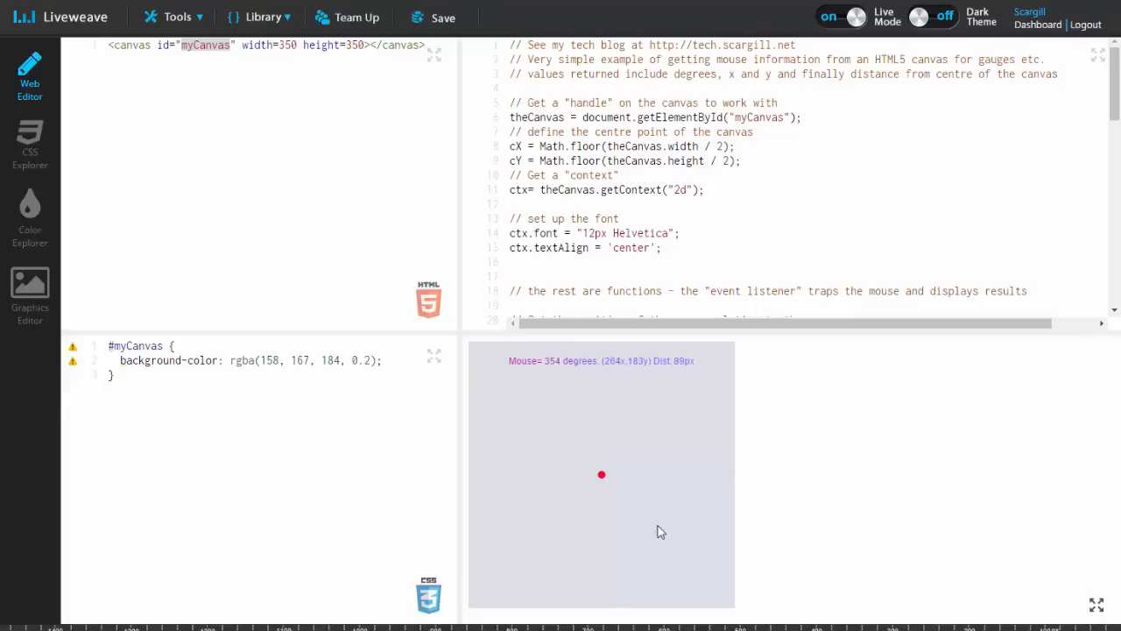
- Change ctx.font from 12px to 14px Helvetica for a larger readout
{"action": "left_click", "coordinate": [590, 233]}
{"action": "key", "text": "BackSpace"}
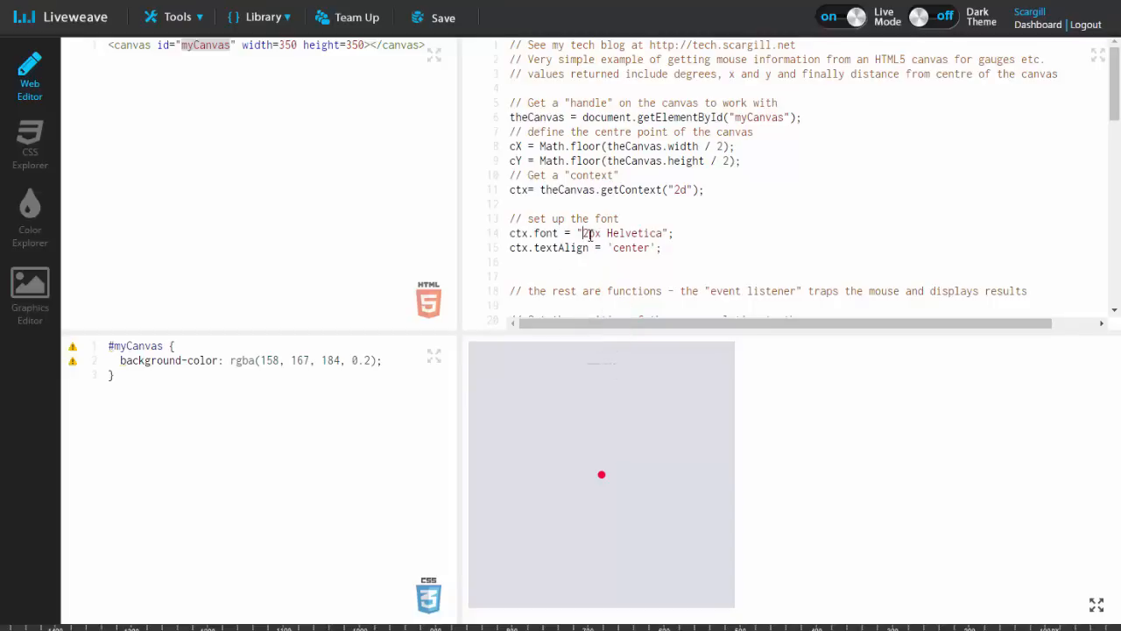
{"action": "key", "text": "BackSpace"}
{"action": "type", "text": "14"}
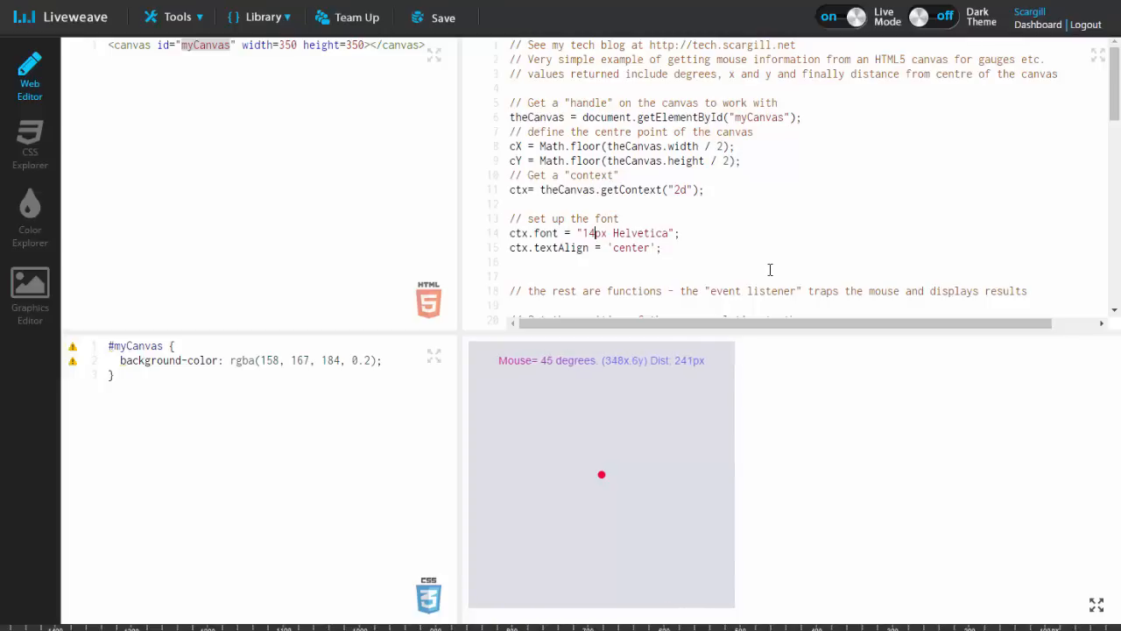
{"action": "scroll", "coordinate": [772, 260], "scroll_direction": "down", "scroll_amount": 2}
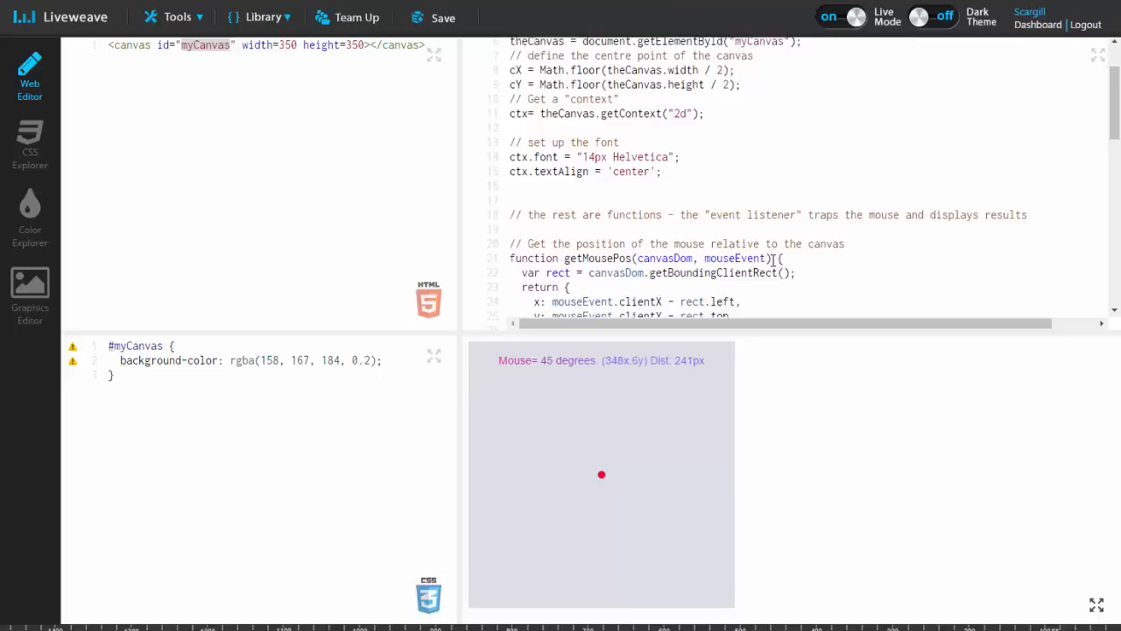
{"action": "scroll", "coordinate": [772, 260], "scroll_direction": "down", "scroll_amount": 2}
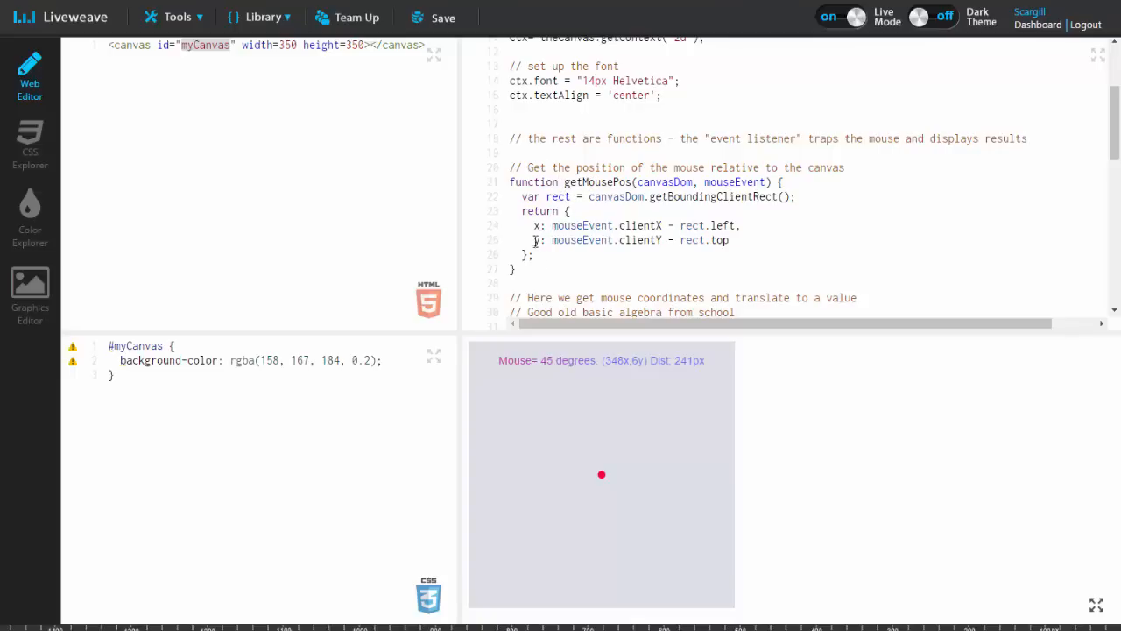
{"action": "scroll", "coordinate": [561, 273], "scroll_direction": "down", "scroll_amount": 3}
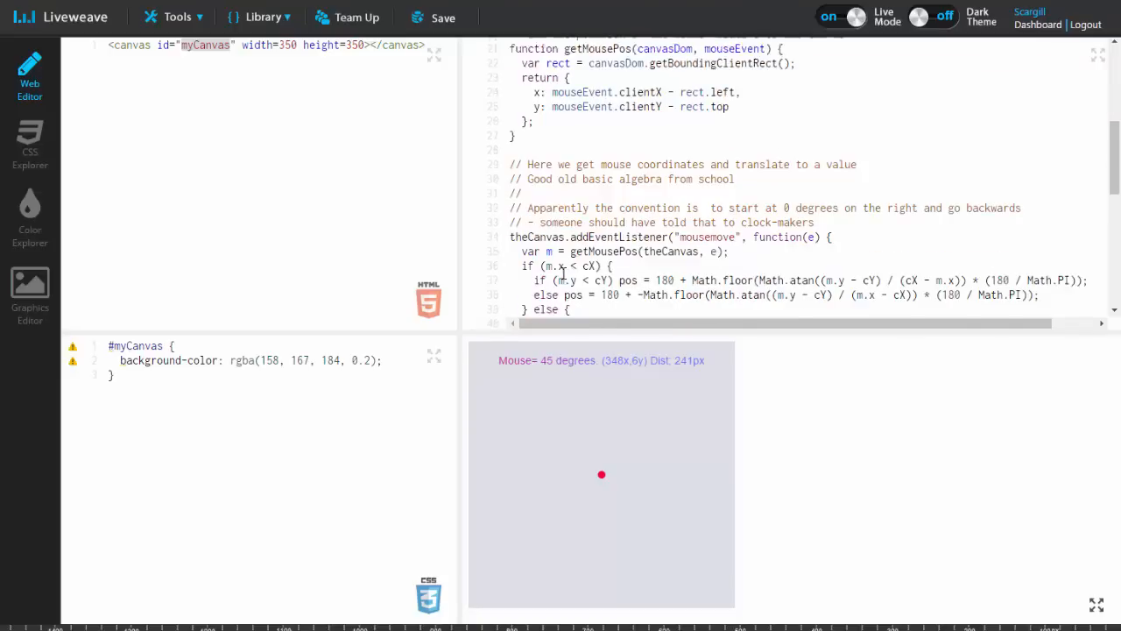
{"action": "left_click_drag", "start_coordinate": [832, 218], "coordinate": [500, 221]}
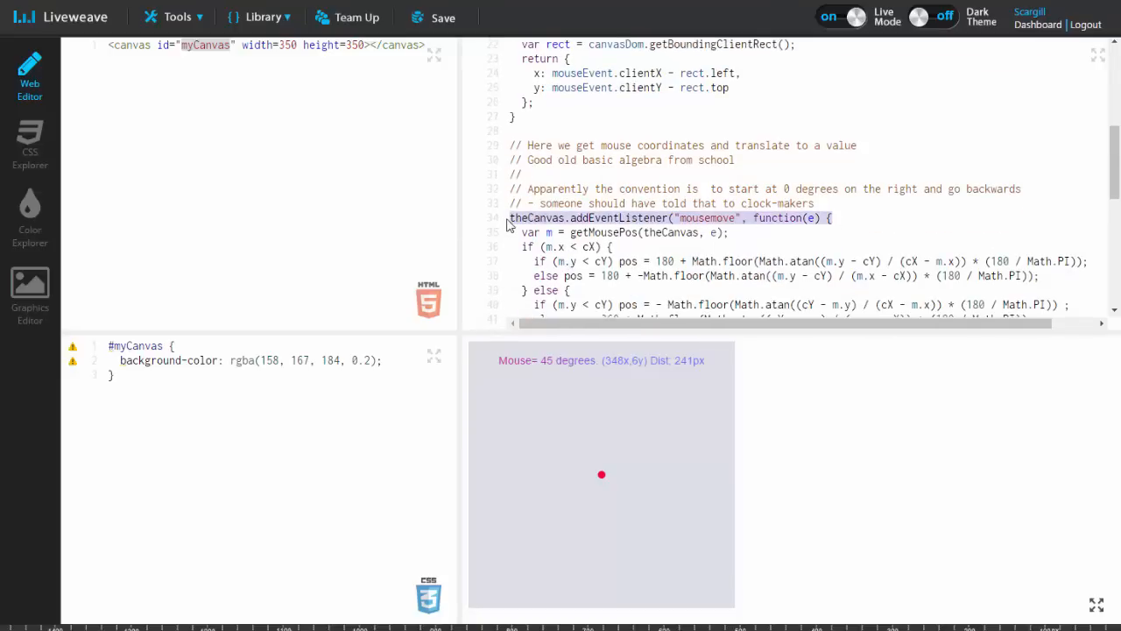
{"action": "left_click", "coordinate": [671, 188]}
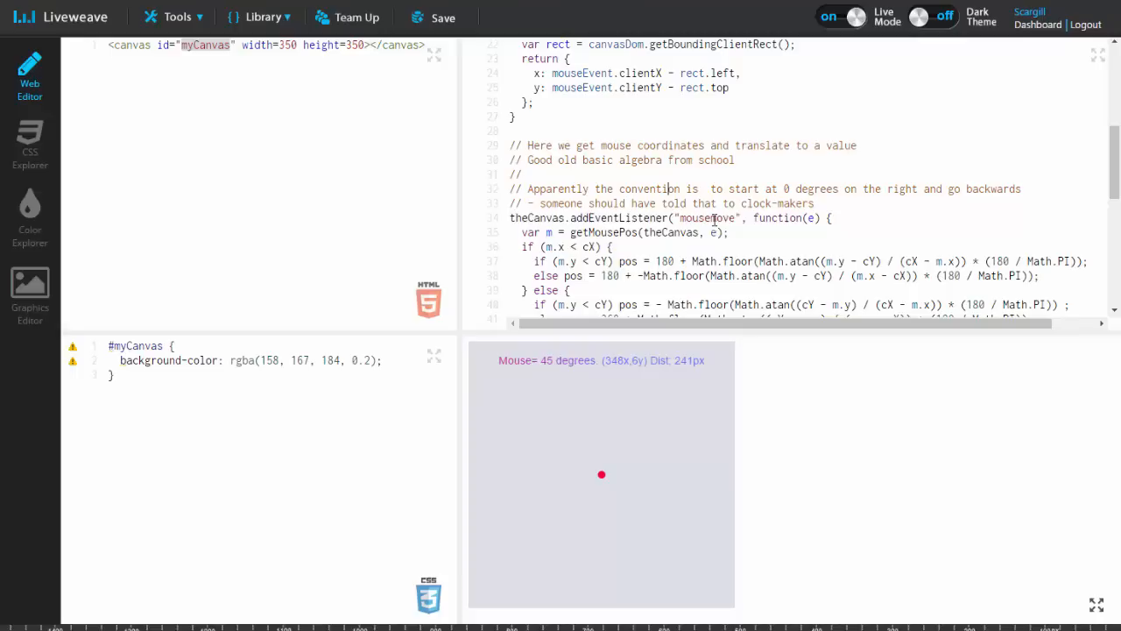
{"action": "left_click", "coordinate": [711, 218]}
{"action": "left_click_drag", "start_coordinate": [569, 217], "coordinate": [512, 218]}
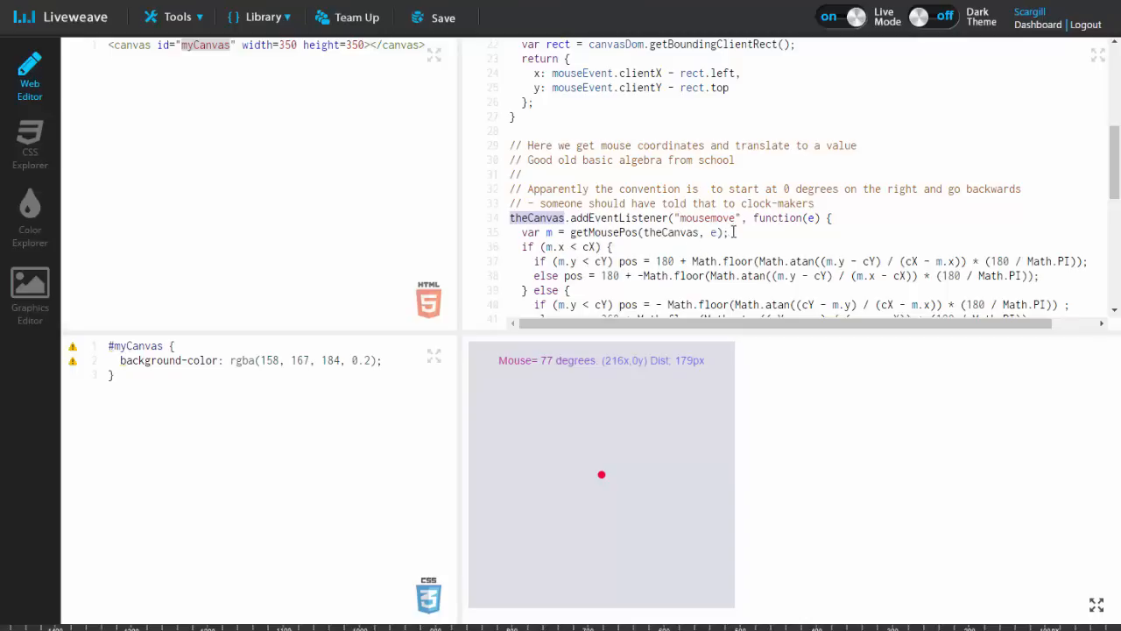
{"action": "left_click_drag", "start_coordinate": [734, 232], "coordinate": [522, 233]}
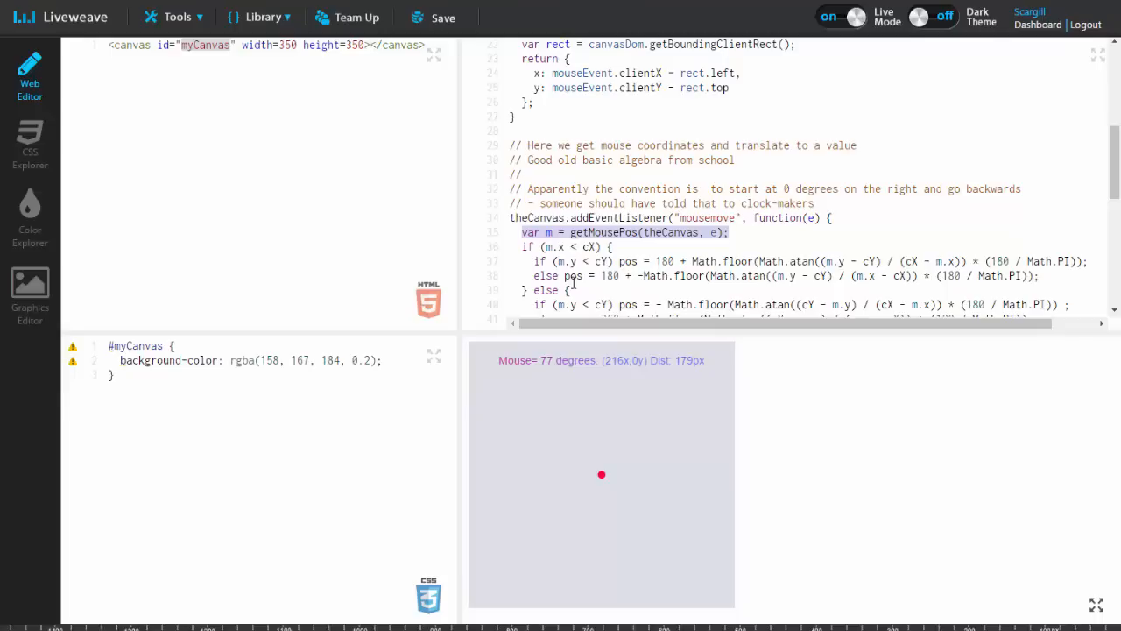
{"action": "scroll", "coordinate": [674, 226], "scroll_direction": "down", "scroll_amount": 3}
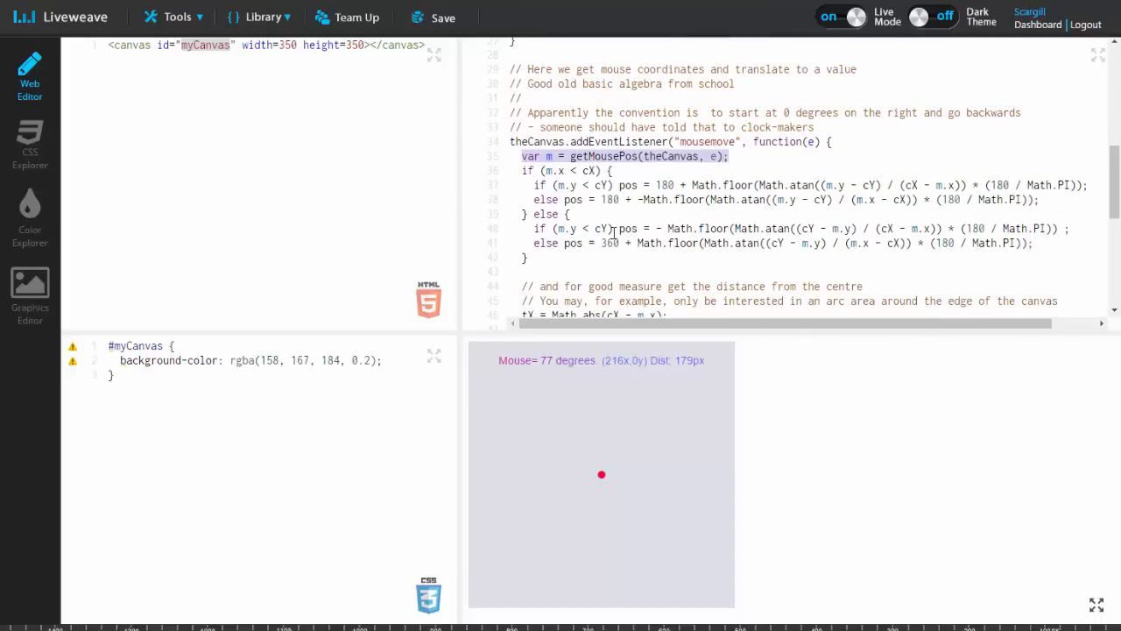
{"action": "left_click_drag", "start_coordinate": [531, 258], "coordinate": [517, 173]}
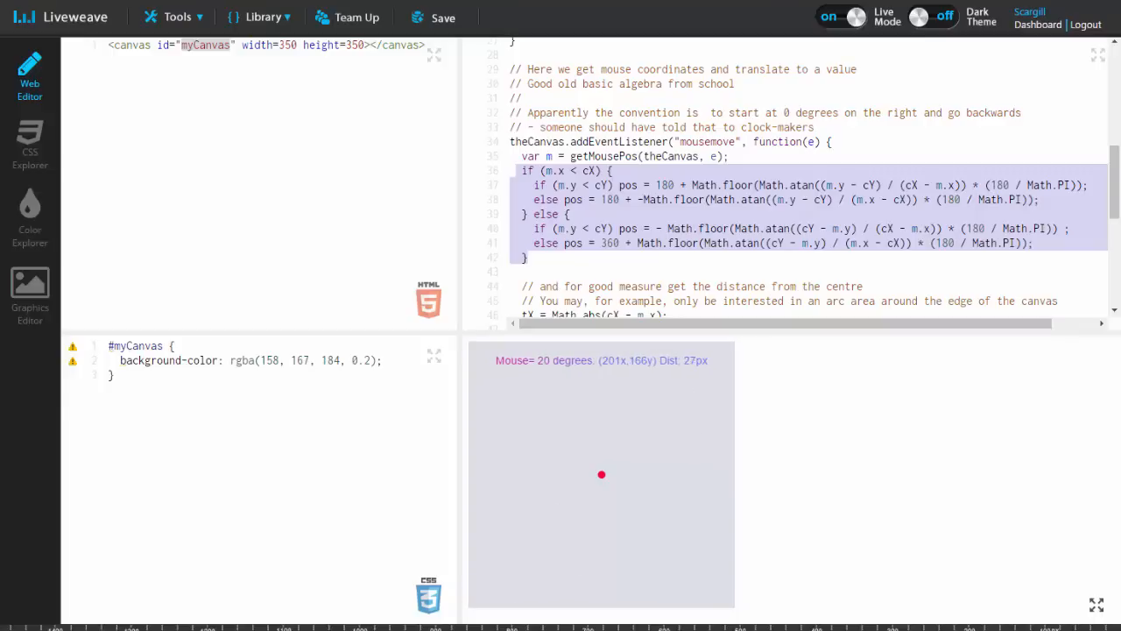
{"action": "left_click", "coordinate": [592, 215]}
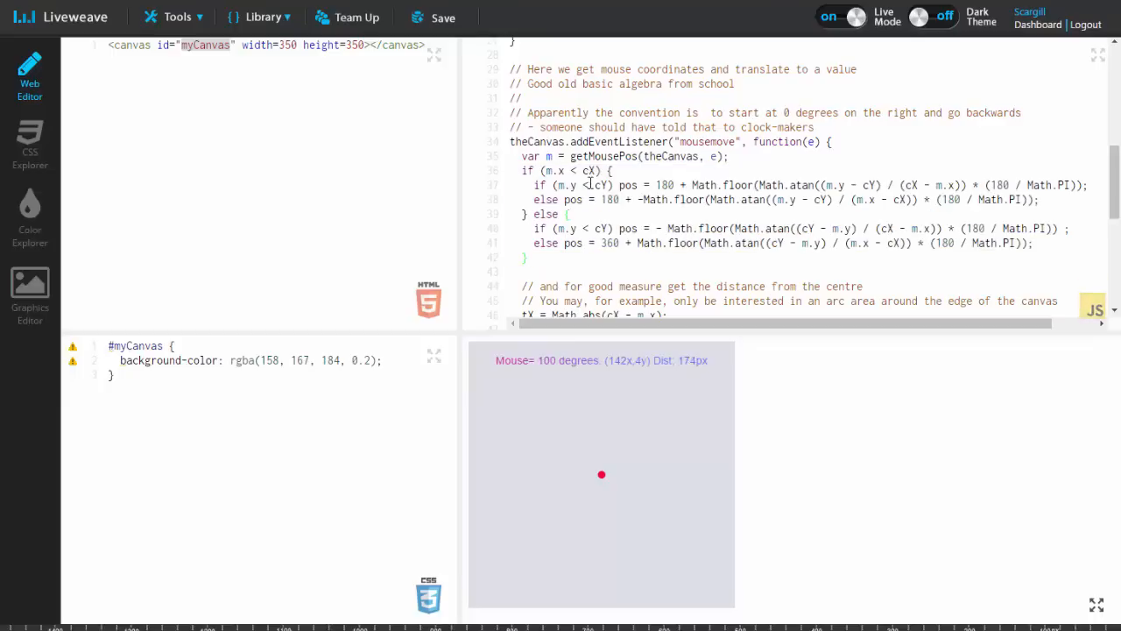
{"action": "left_click", "coordinate": [617, 185]}
{"action": "left_click_drag", "start_coordinate": [616, 185], "coordinate": [551, 186]}
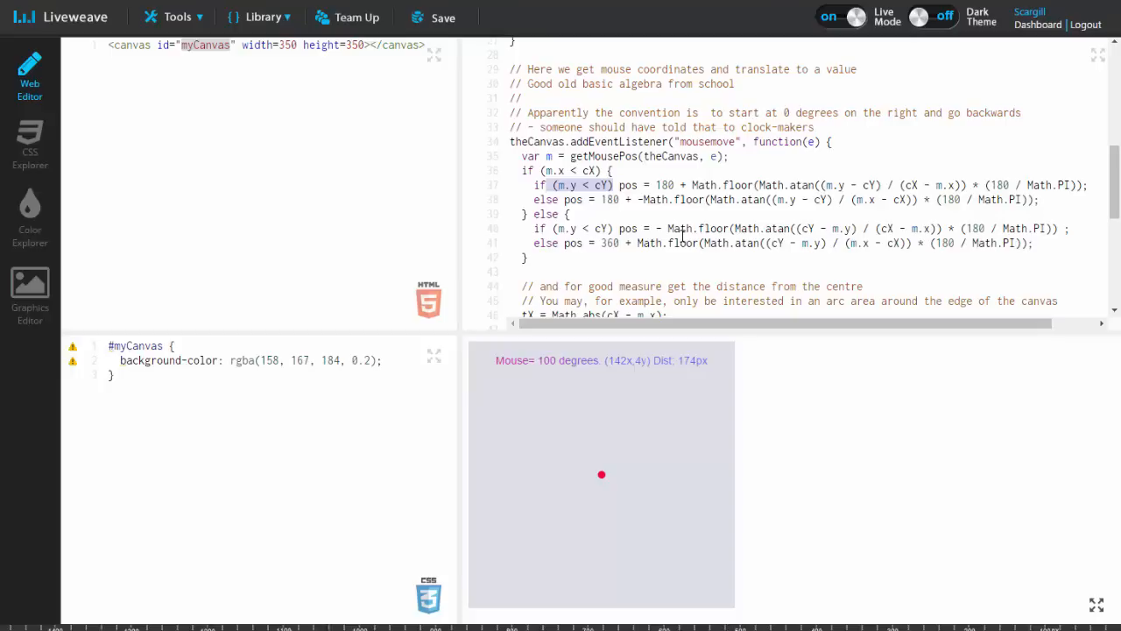
{"action": "left_click", "coordinate": [696, 223]}
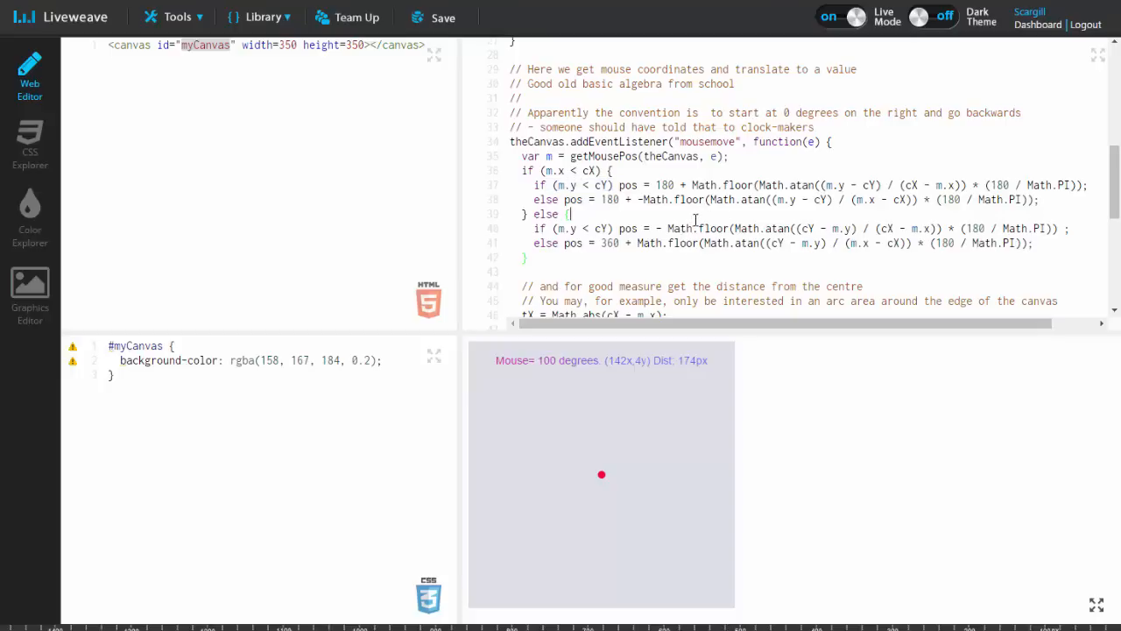
{"action": "left_click", "coordinate": [1092, 185]}
{"action": "left_click_drag", "start_coordinate": [1089, 185], "coordinate": [692, 185]}
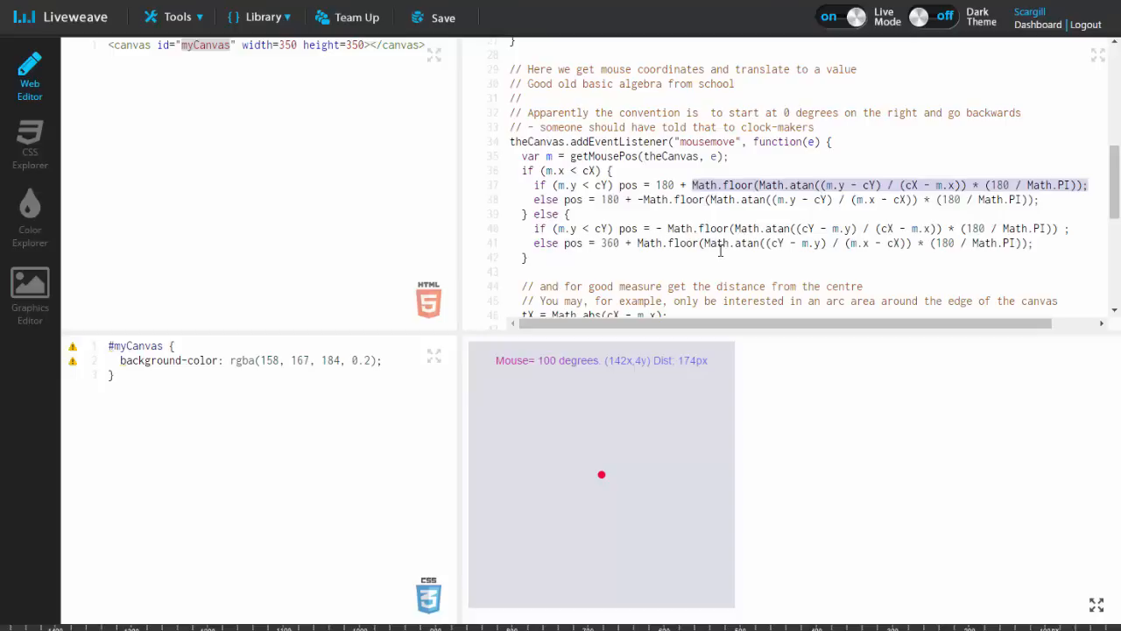
{"action": "left_click", "coordinate": [750, 184]}
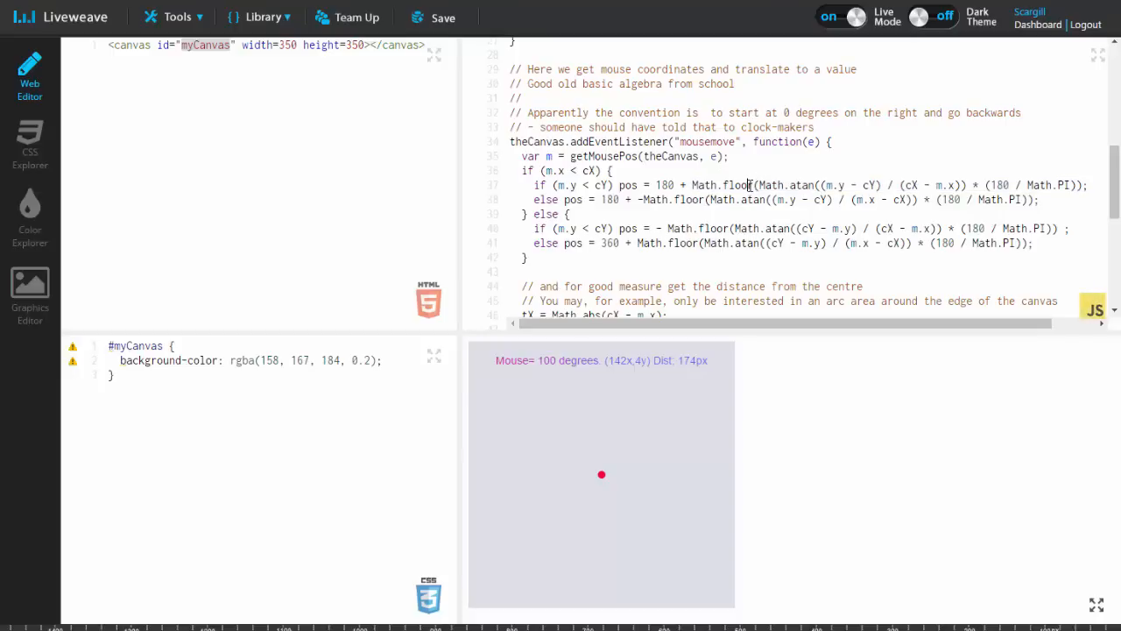
{"action": "left_click_drag", "start_coordinate": [755, 185], "coordinate": [692, 185]}
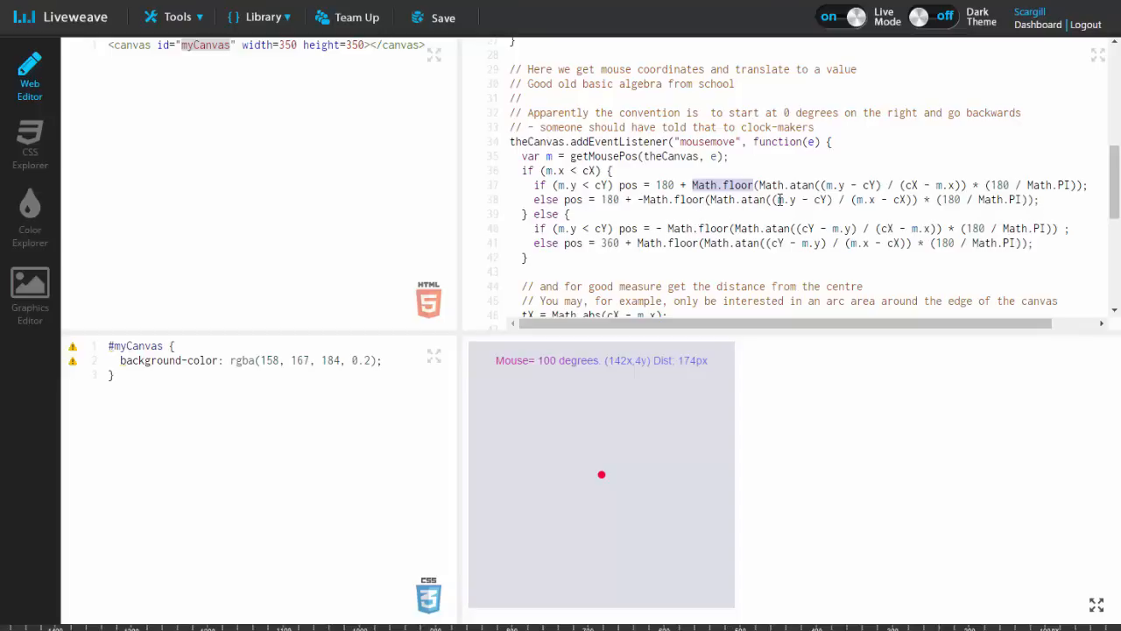
{"action": "left_click_drag", "start_coordinate": [817, 185], "coordinate": [768, 185]}
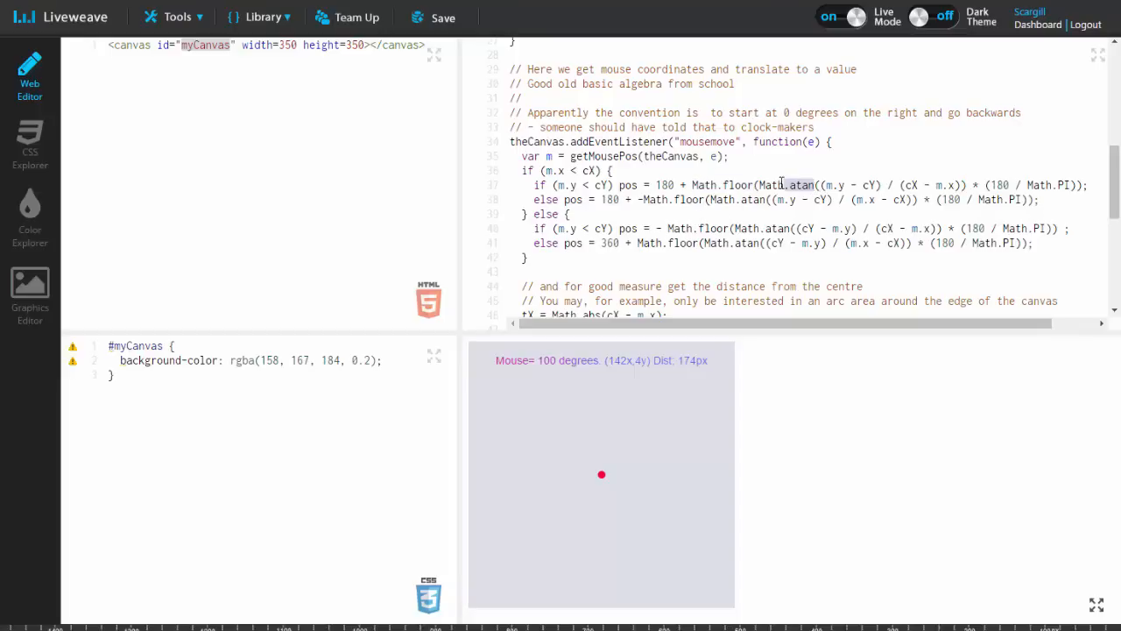
{"action": "left_click", "coordinate": [843, 200]}
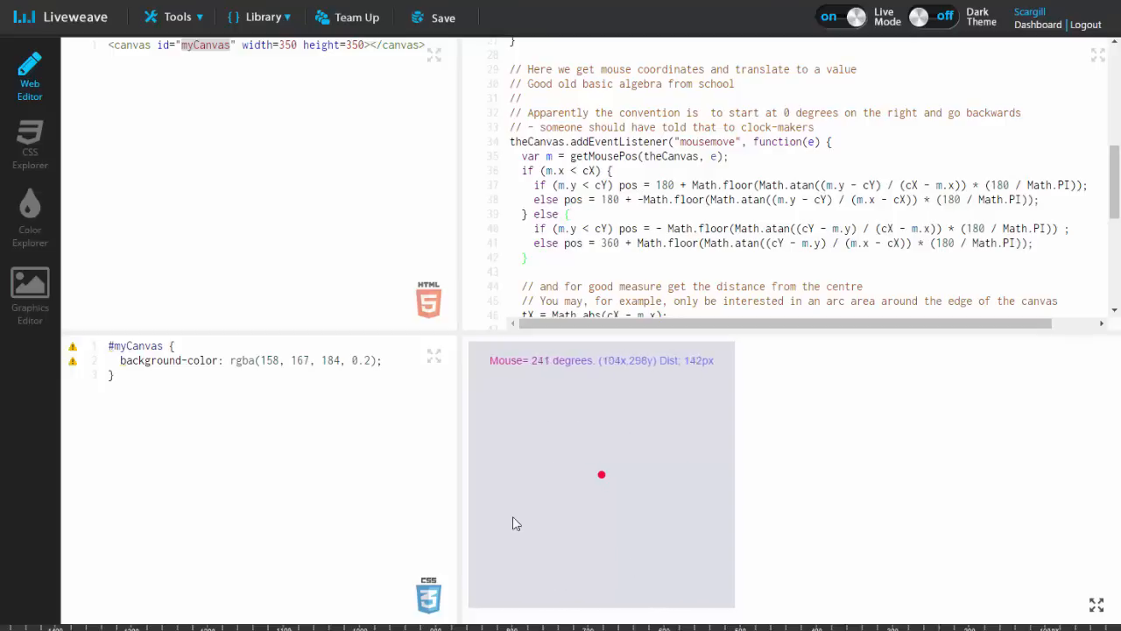
{"action": "mouse_move", "coordinate": [663, 184]}
{"action": "left_mouse_down"}
{"action": "mouse_move", "coordinate": [676, 185]}
{"action": "mouse_move", "coordinate": [651, 185]}
{"action": "left_mouse_up"}
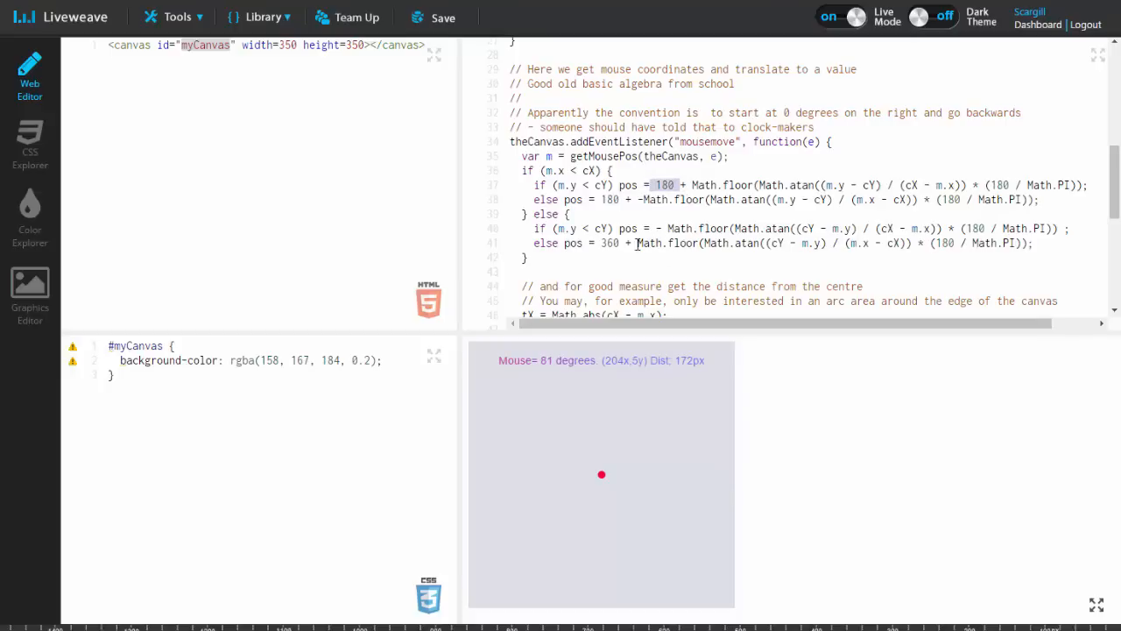
{"action": "left_click_drag", "start_coordinate": [636, 243], "coordinate": [601, 243]}
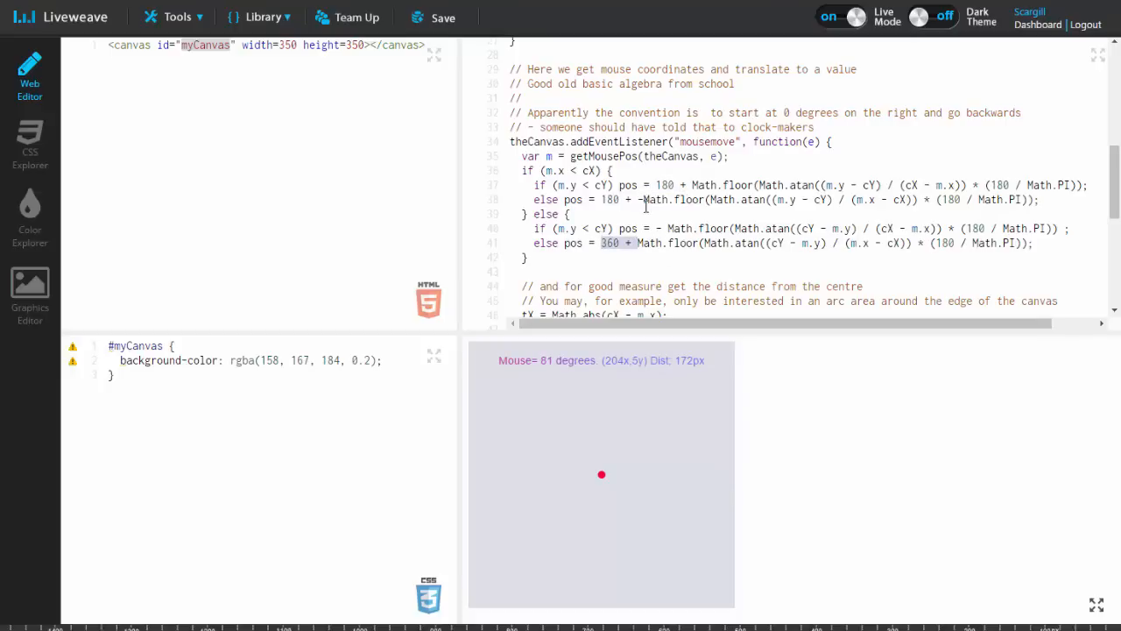
{"action": "left_click_drag", "start_coordinate": [601, 200], "coordinate": [650, 200]}
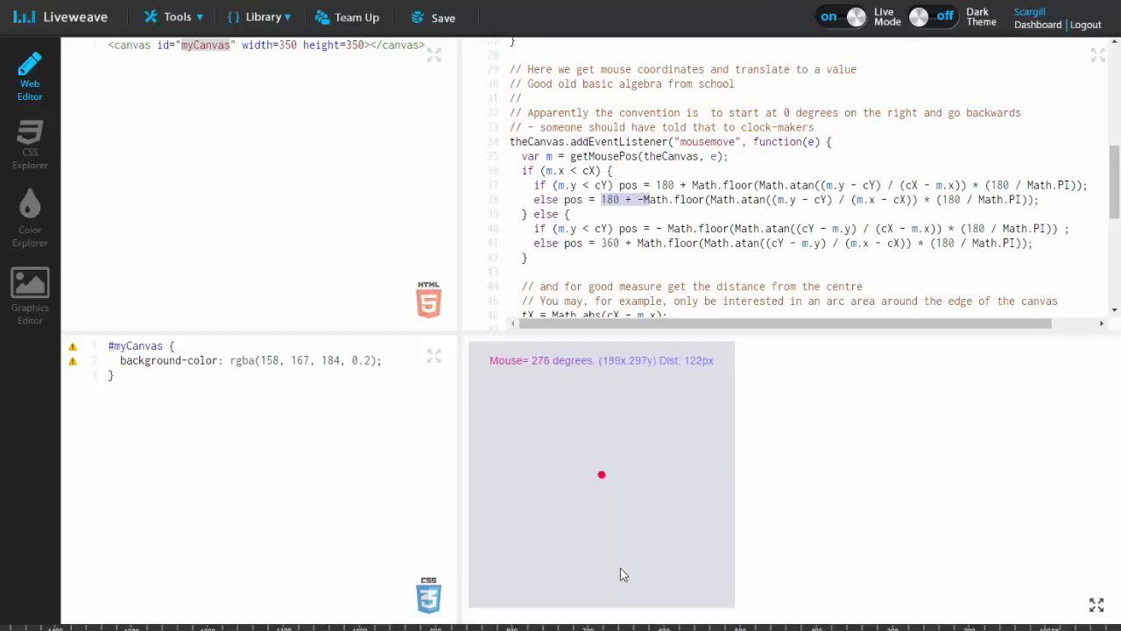
{"action": "left_click", "coordinate": [564, 260]}
{"action": "left_click_drag", "start_coordinate": [584, 245], "coordinate": [565, 244]}
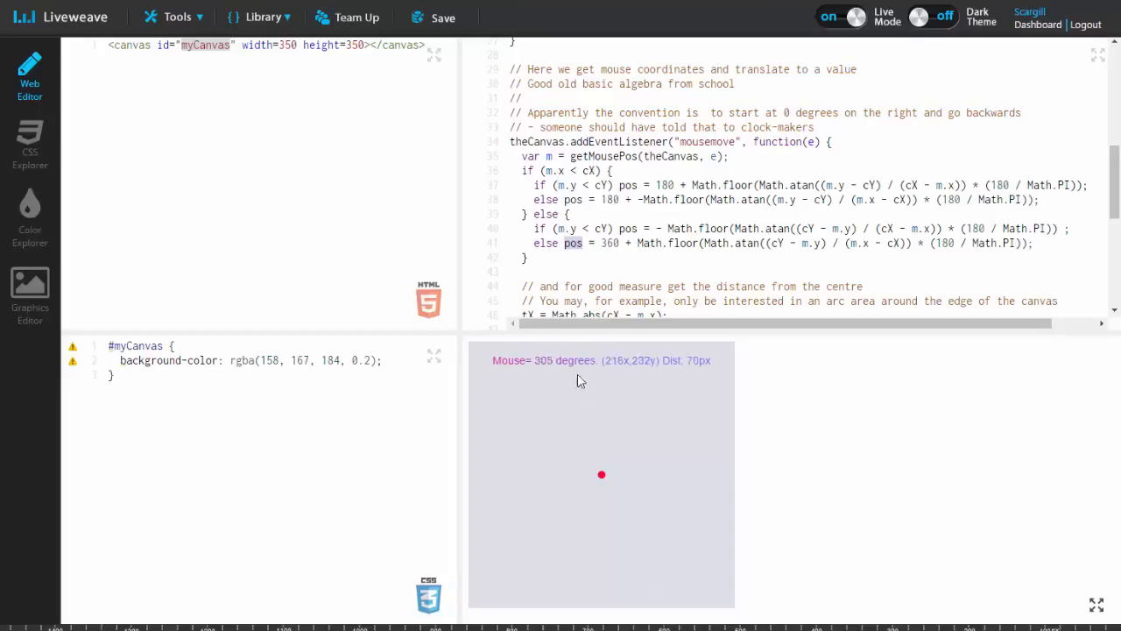
{"action": "scroll", "coordinate": [558, 253], "scroll_direction": "down", "scroll_amount": 3}
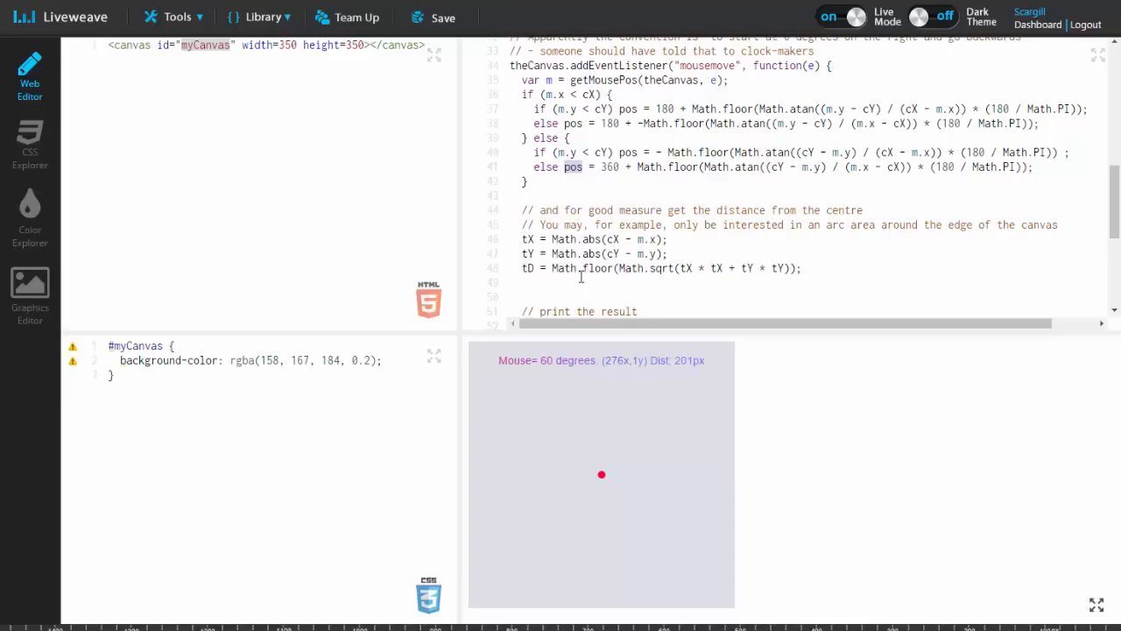
{"action": "left_click", "coordinate": [534, 268]}
{"action": "left_click_drag", "start_coordinate": [613, 268], "coordinate": [546, 268]}
{"action": "double_click", "coordinate": [529, 268]}
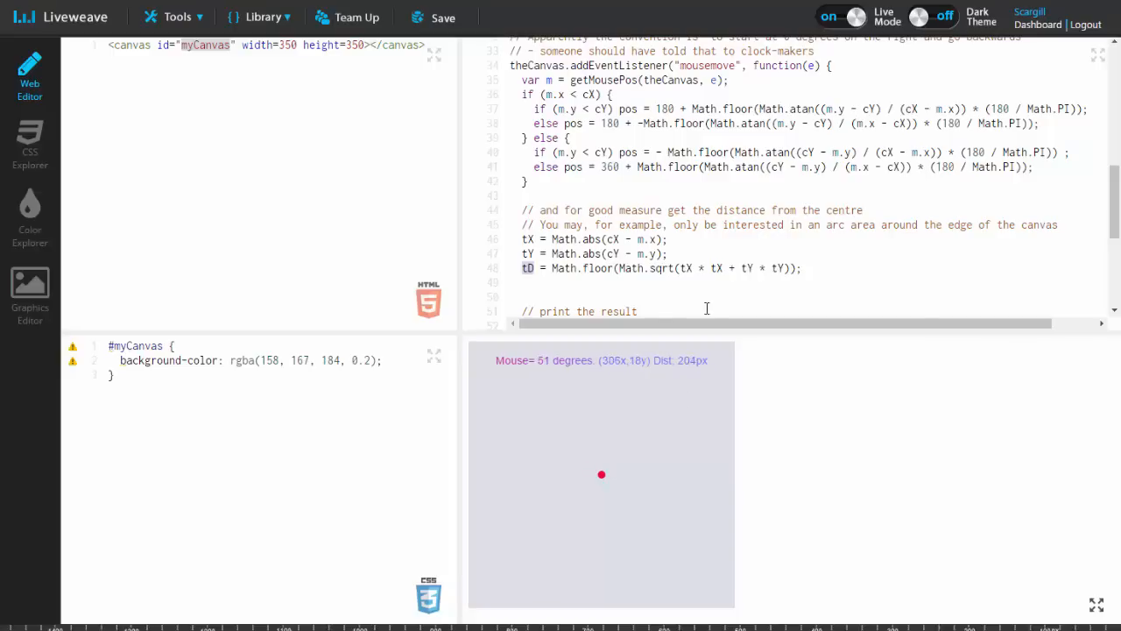
{"action": "scroll", "coordinate": [727, 267], "scroll_direction": "down", "scroll_amount": 4}
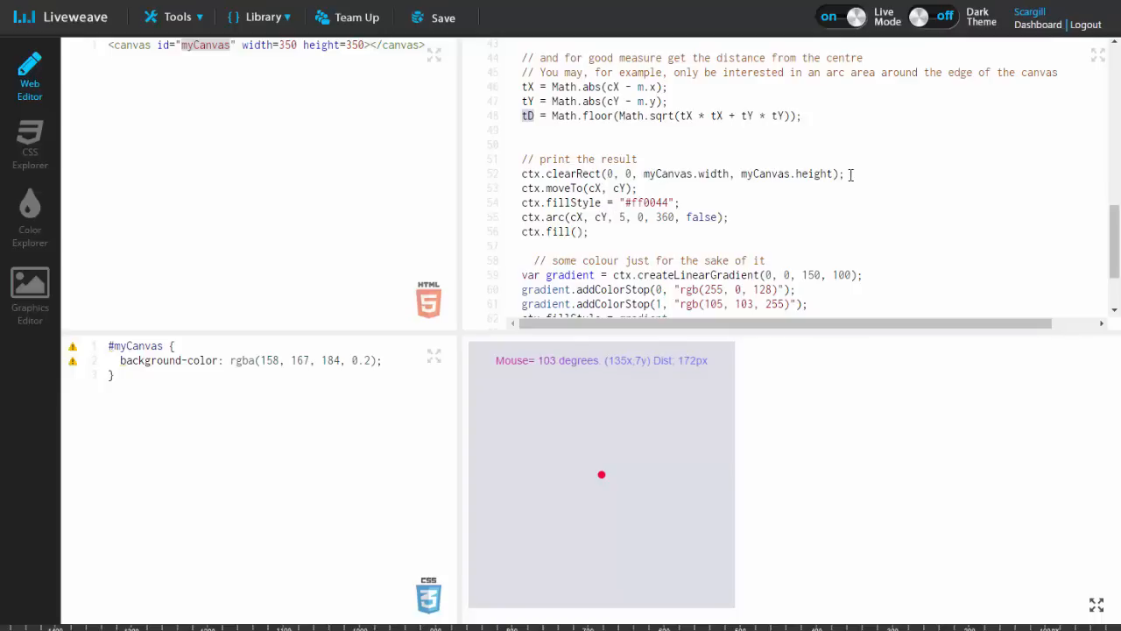
{"action": "left_click_drag", "start_coordinate": [848, 173], "coordinate": [480, 184]}
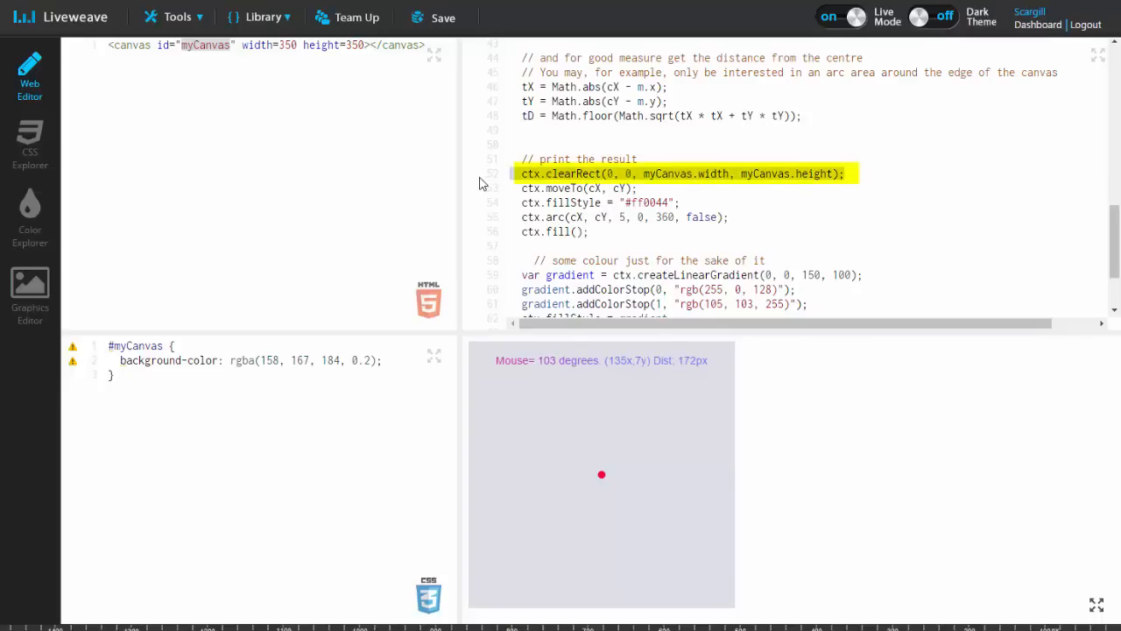
{"action": "left_click", "coordinate": [638, 188]}
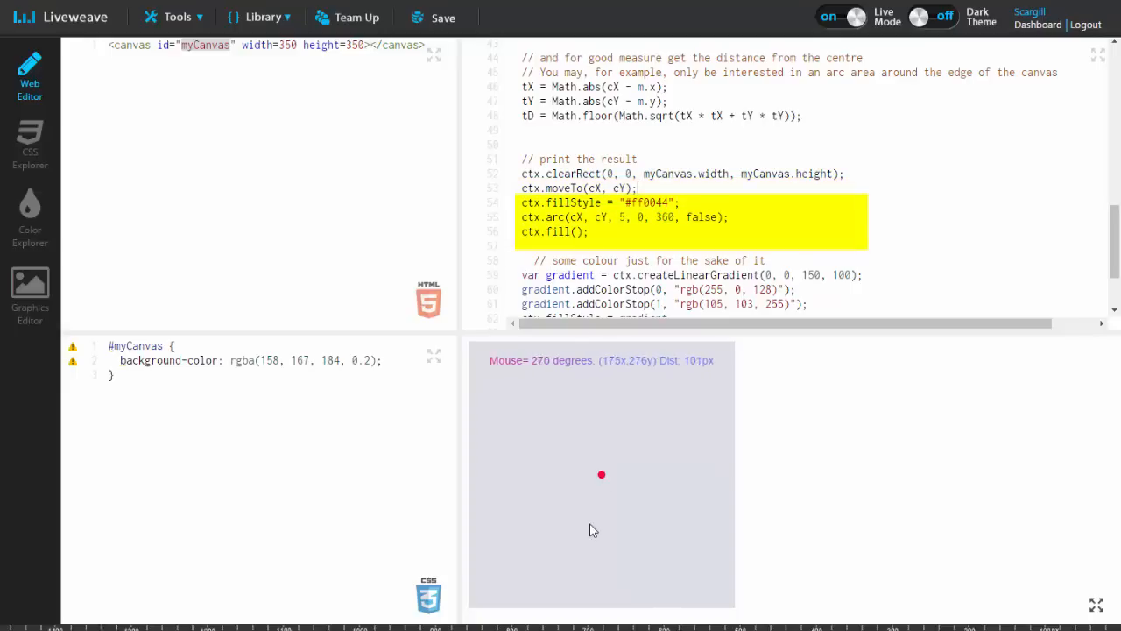
{"action": "left_click", "coordinate": [679, 203]}
{"action": "left_click_drag", "start_coordinate": [679, 203], "coordinate": [607, 202]}
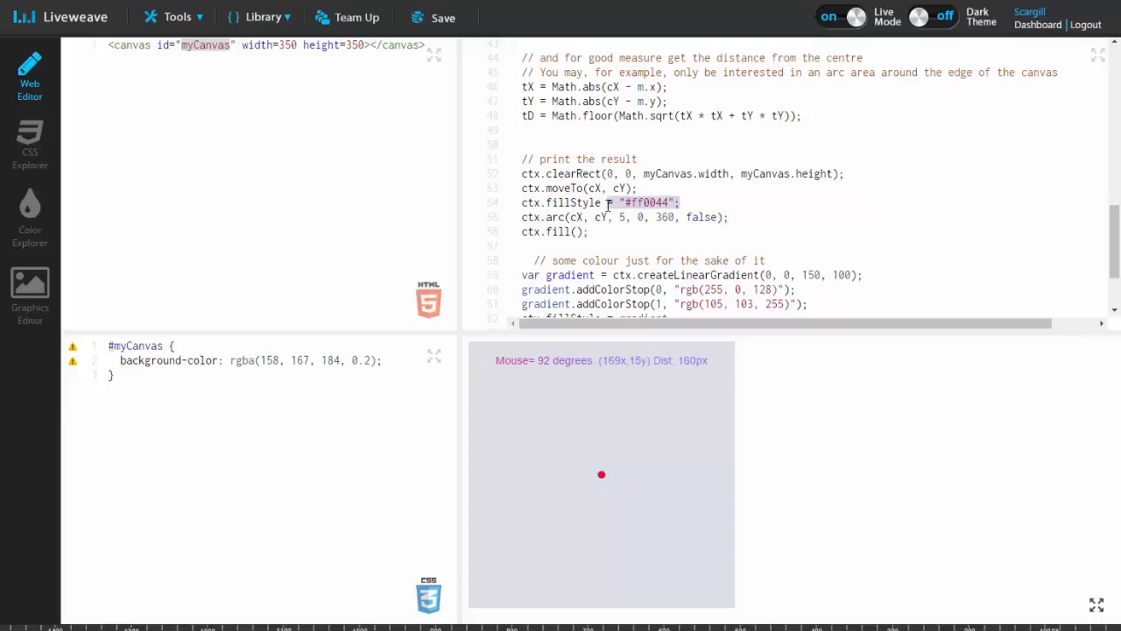
{"action": "left_click", "coordinate": [746, 194]}
{"action": "scroll", "coordinate": [747, 194], "scroll_direction": "down", "scroll_amount": 3}
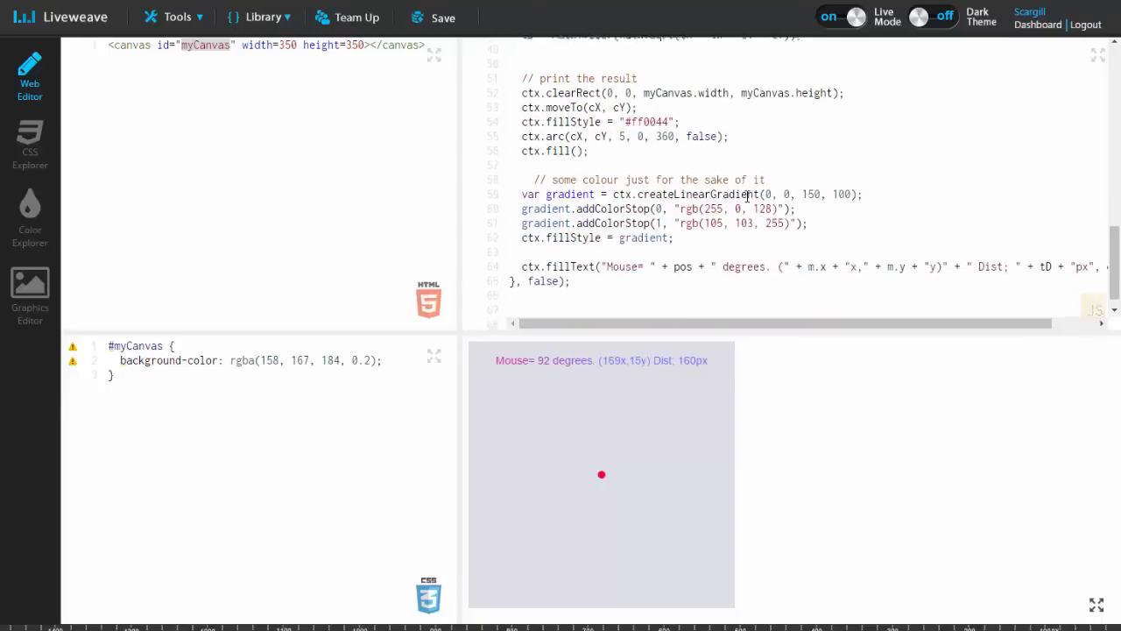
{"action": "scroll", "coordinate": [747, 194], "scroll_direction": "down", "scroll_amount": 1}
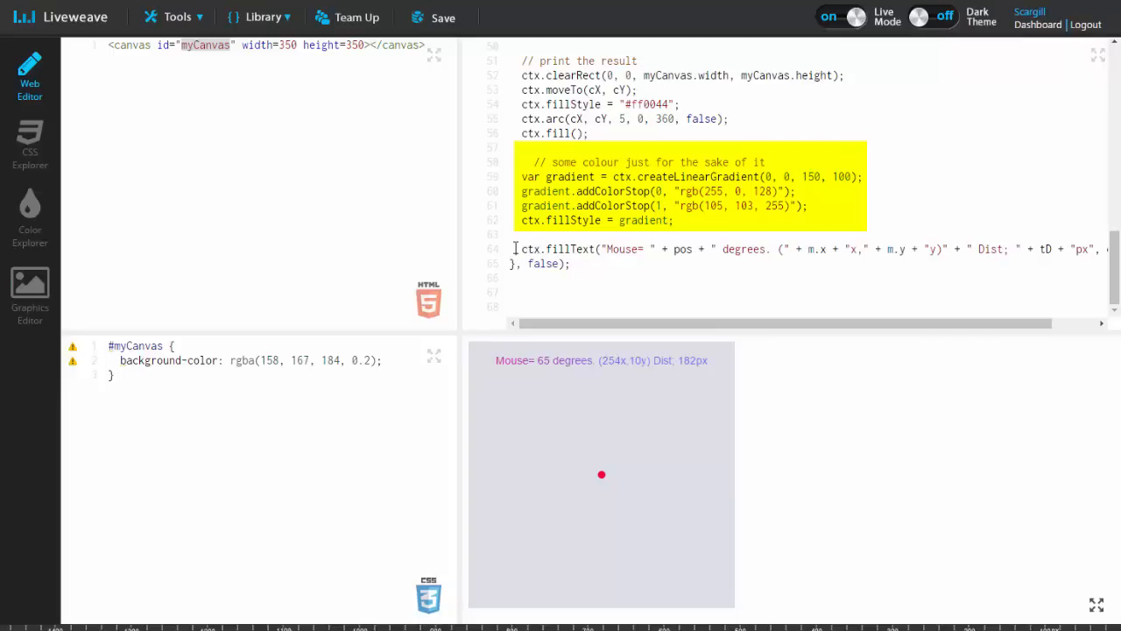
{"action": "left_click_drag", "start_coordinate": [516, 249], "coordinate": [1045, 248]}
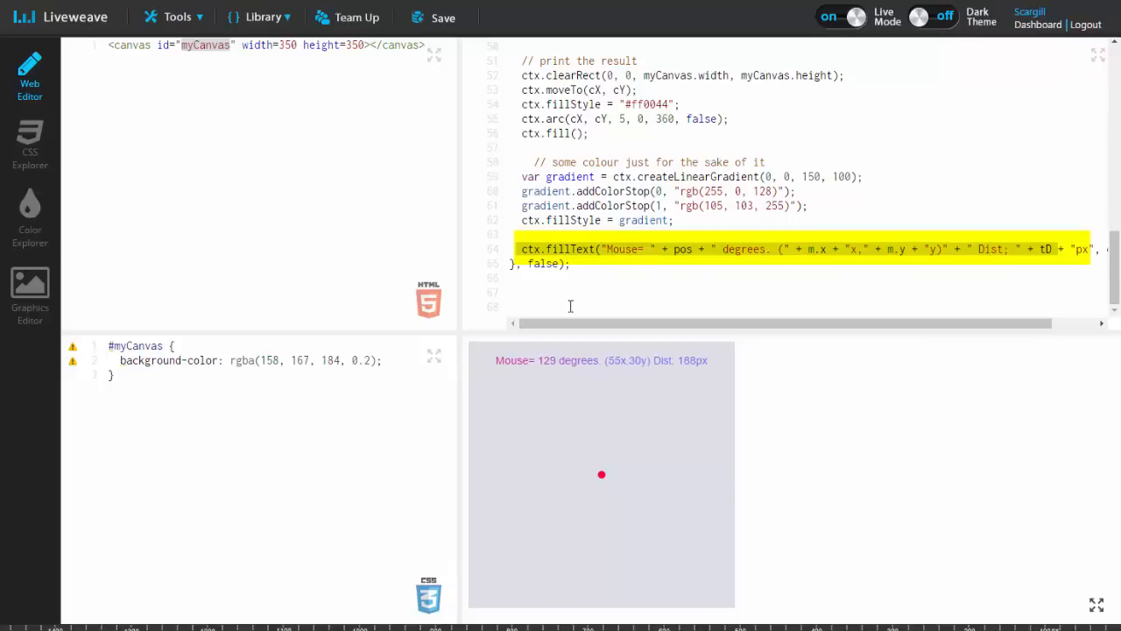
{"action": "scroll", "coordinate": [631, 262], "scroll_direction": "up", "scroll_amount": 8}
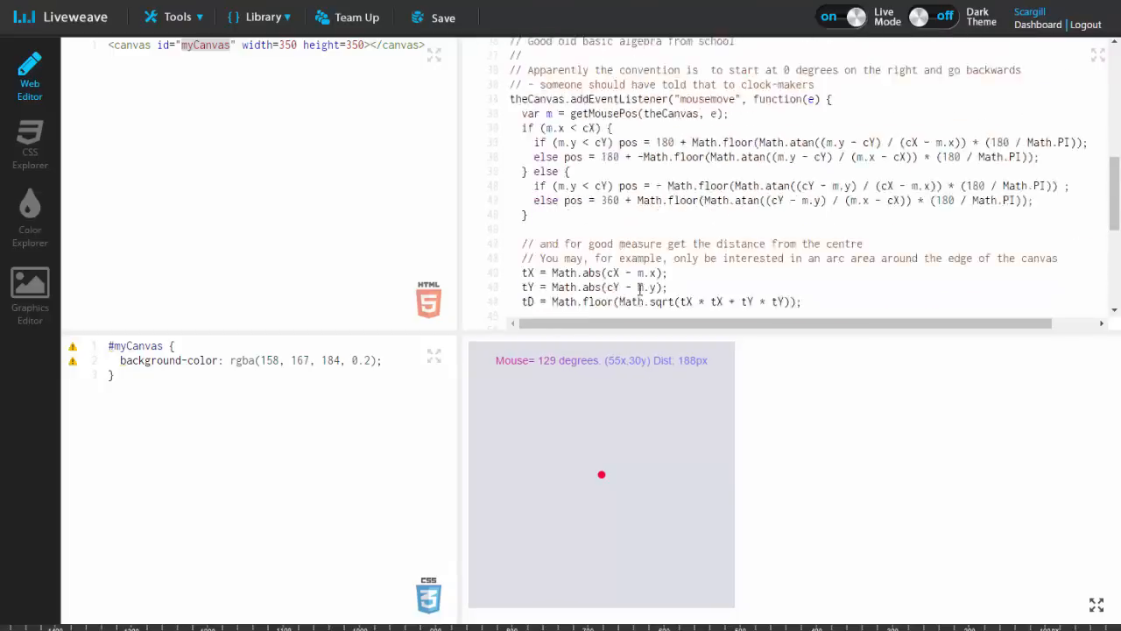
{"action": "scroll", "coordinate": [648, 287], "scroll_direction": "up", "scroll_amount": 6}
{"action": "scroll", "coordinate": [649, 219], "scroll_direction": "down", "scroll_amount": 3}
{"action": "scroll", "coordinate": [649, 175], "scroll_direction": "up", "scroll_amount": 6}
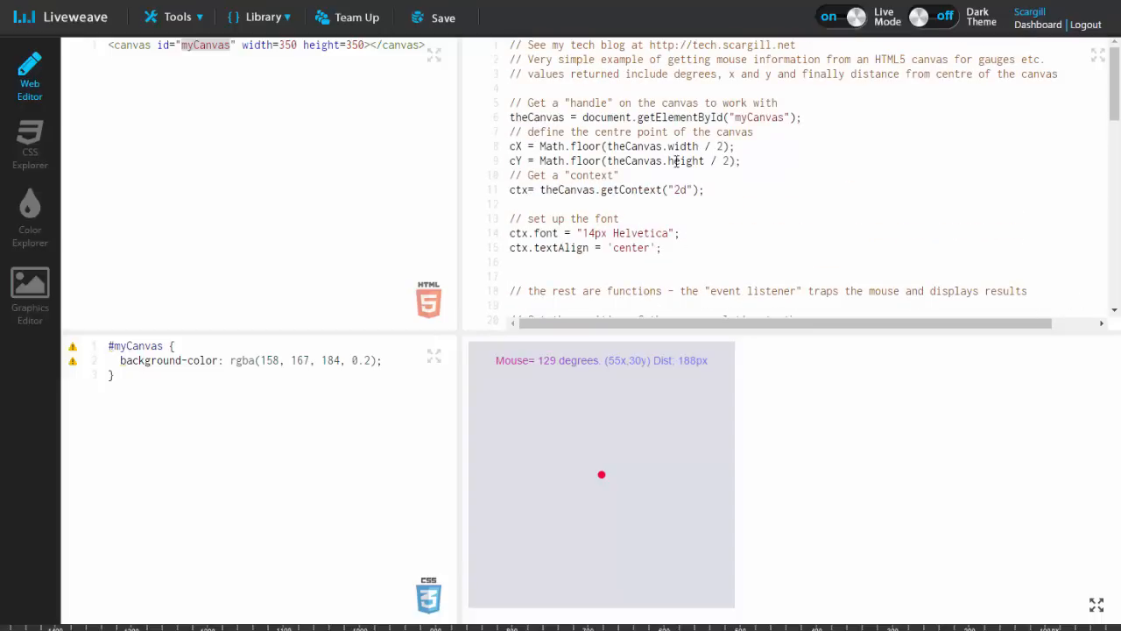
{"action": "scroll", "coordinate": [675, 161], "scroll_direction": "down", "scroll_amount": 3}
{"action": "scroll", "coordinate": [689, 158], "scroll_direction": "down", "scroll_amount": 5}
{"action": "scroll", "coordinate": [689, 156], "scroll_direction": "down", "scroll_amount": 3}
{"action": "scroll", "coordinate": [690, 156], "scroll_direction": "down", "scroll_amount": 3}
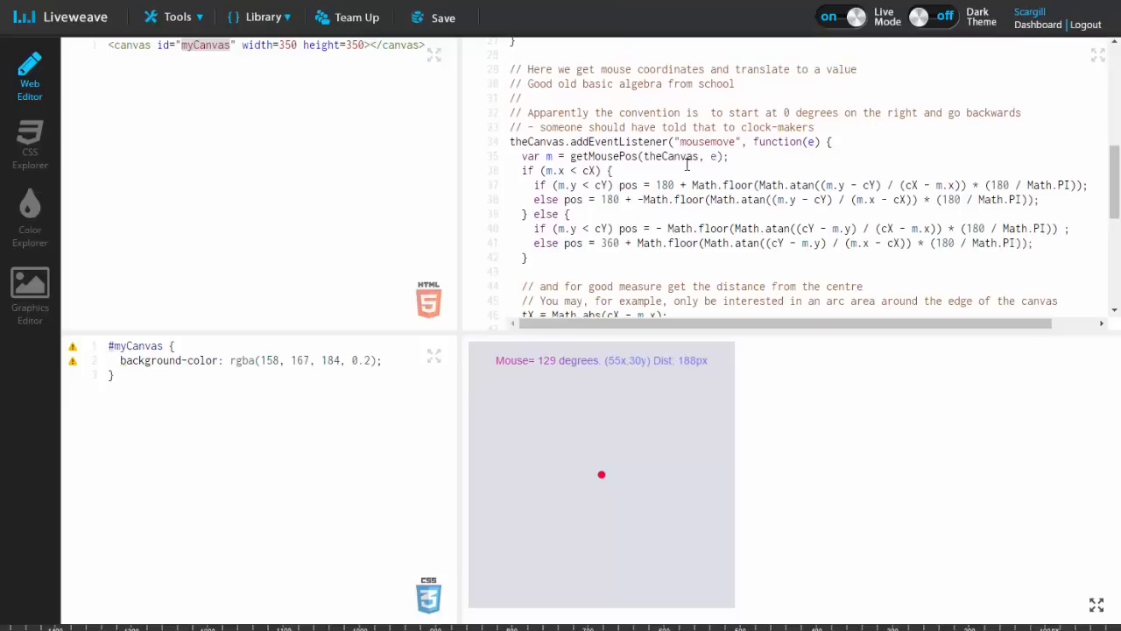
{"action": "scroll", "coordinate": [690, 162], "scroll_direction": "down", "scroll_amount": 3}
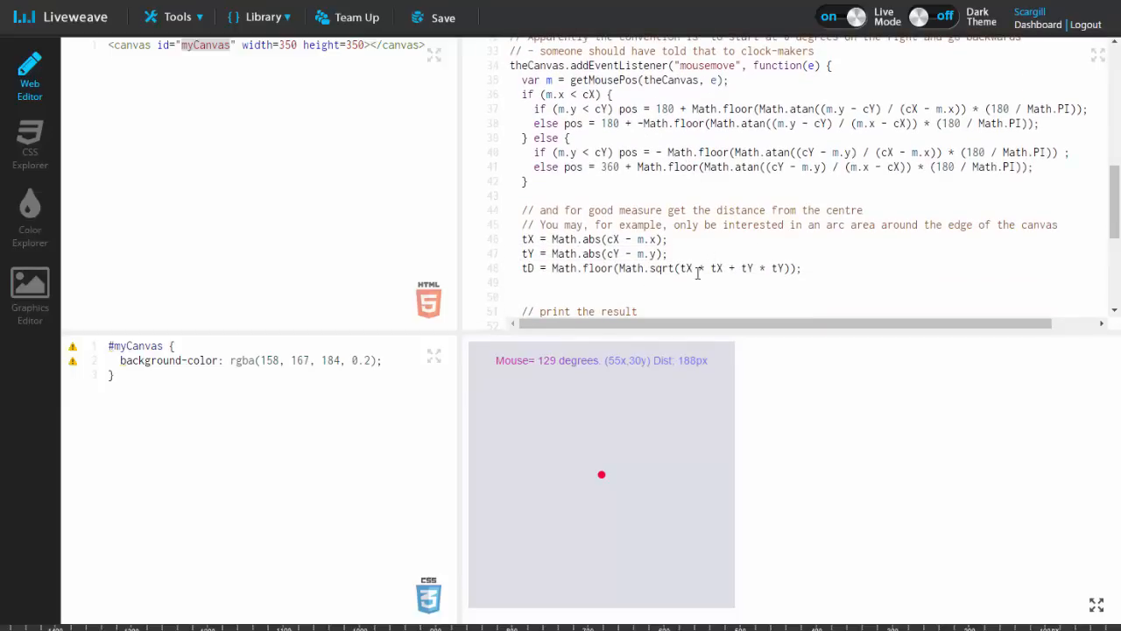